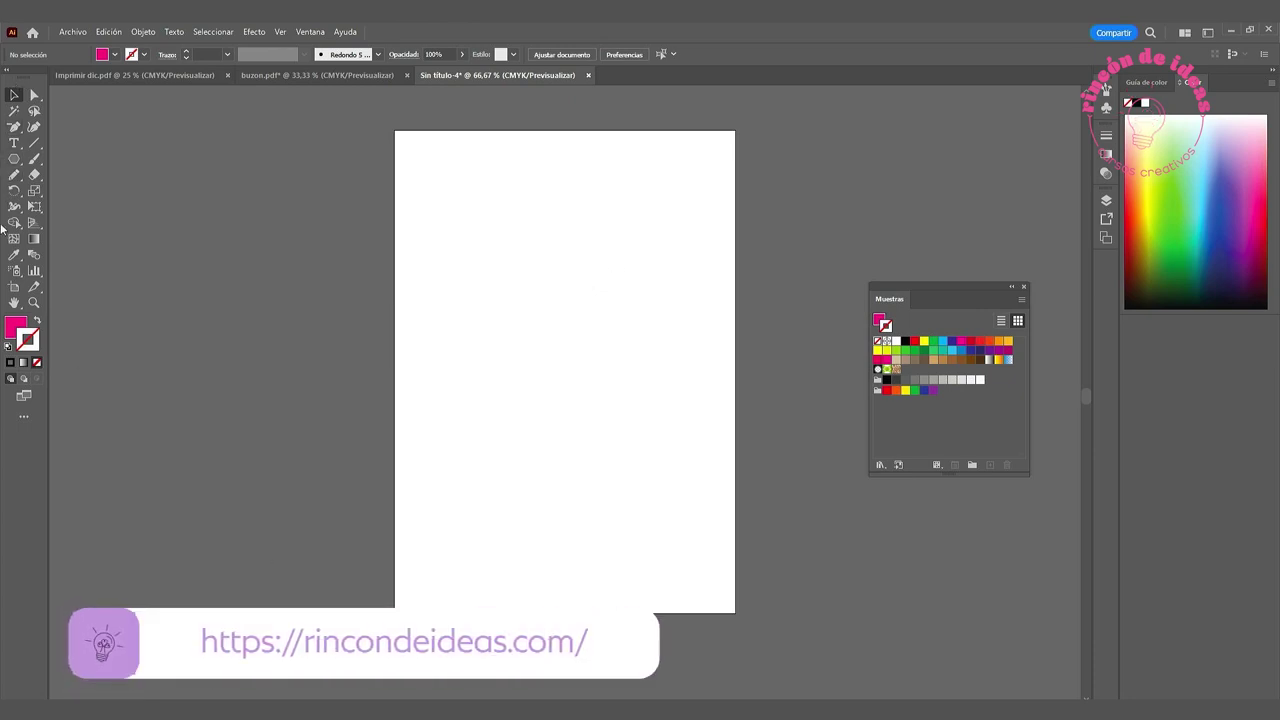
- Draw a rectangle in the page's upper-left with default white fill and black stroke
left_click(14, 159)
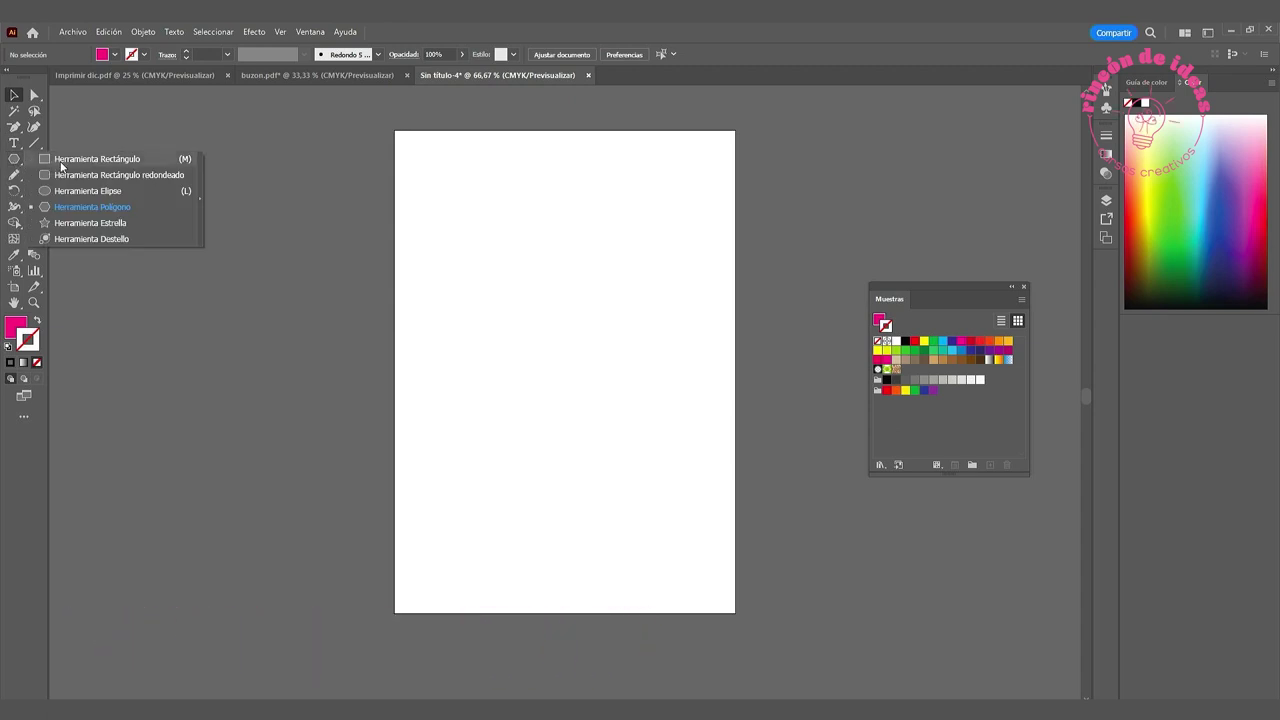
left_click(61, 164)
left_click_drag(405, 139, 554, 368)
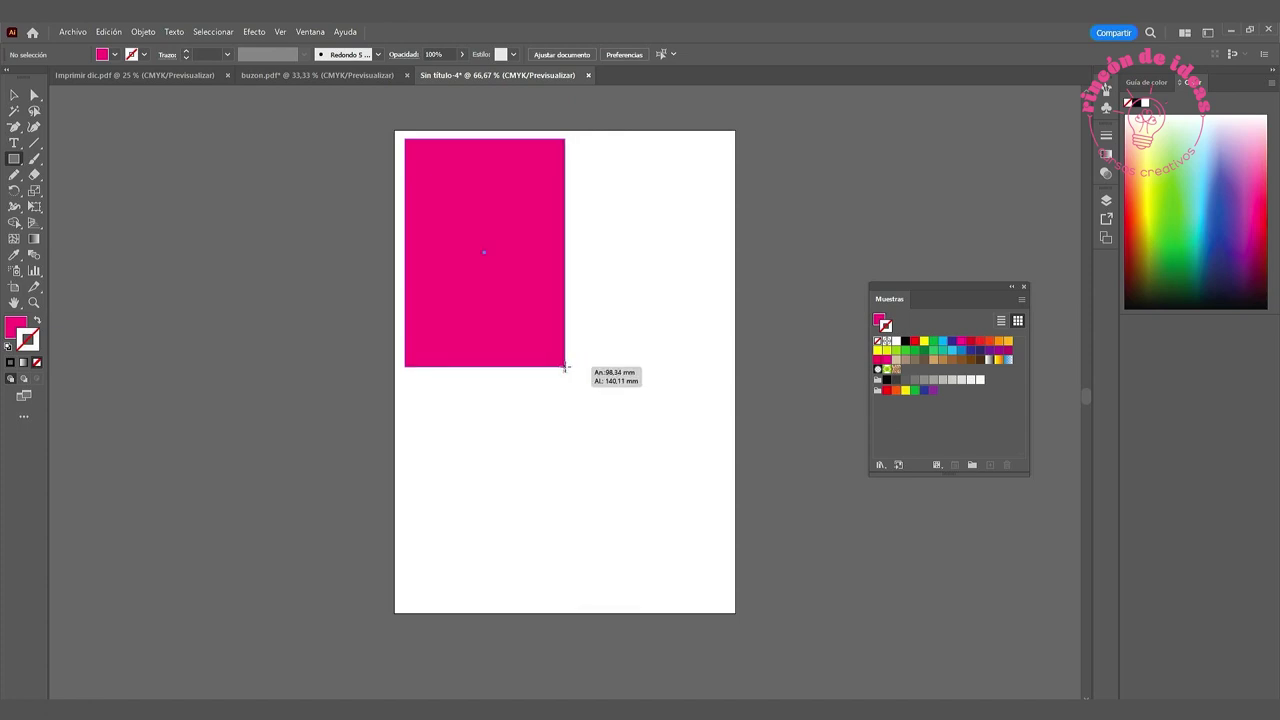
left_click_drag(554, 368, 565, 368)
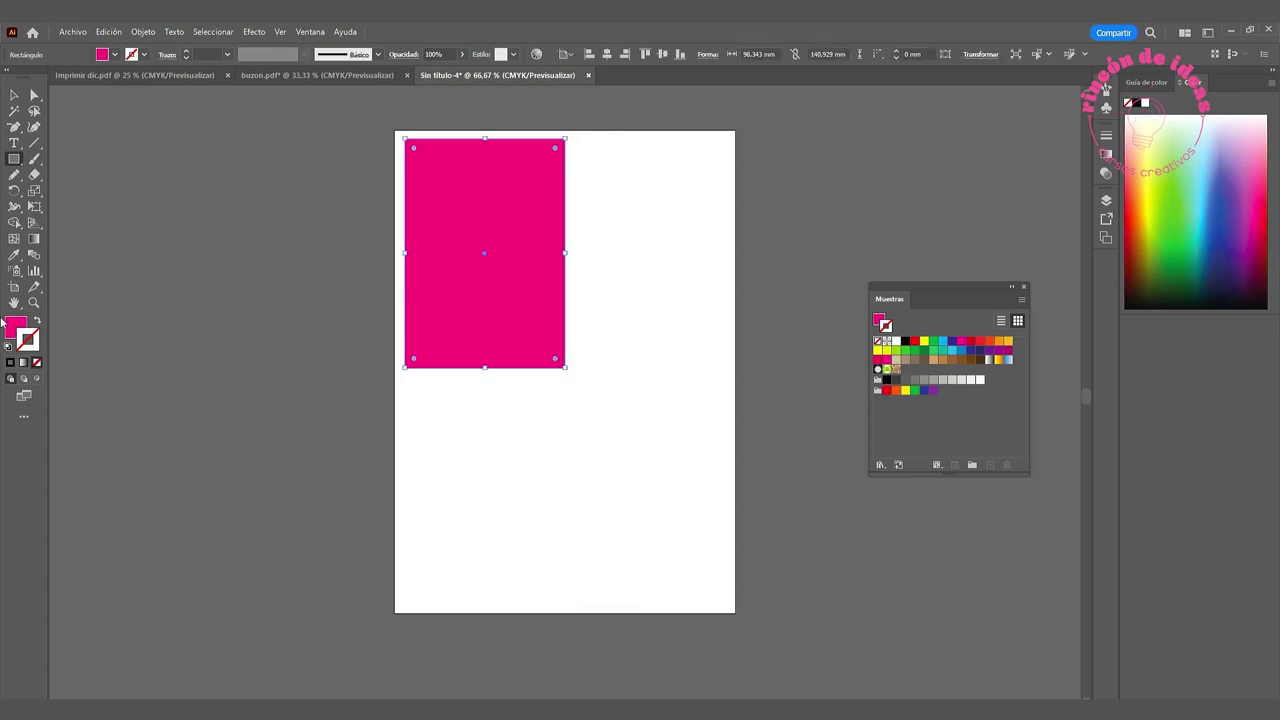
left_click(9, 346)
- Nudge the rectangle into the top-left corner and Alt-drag an identical copy to its right
left_click(14, 95)
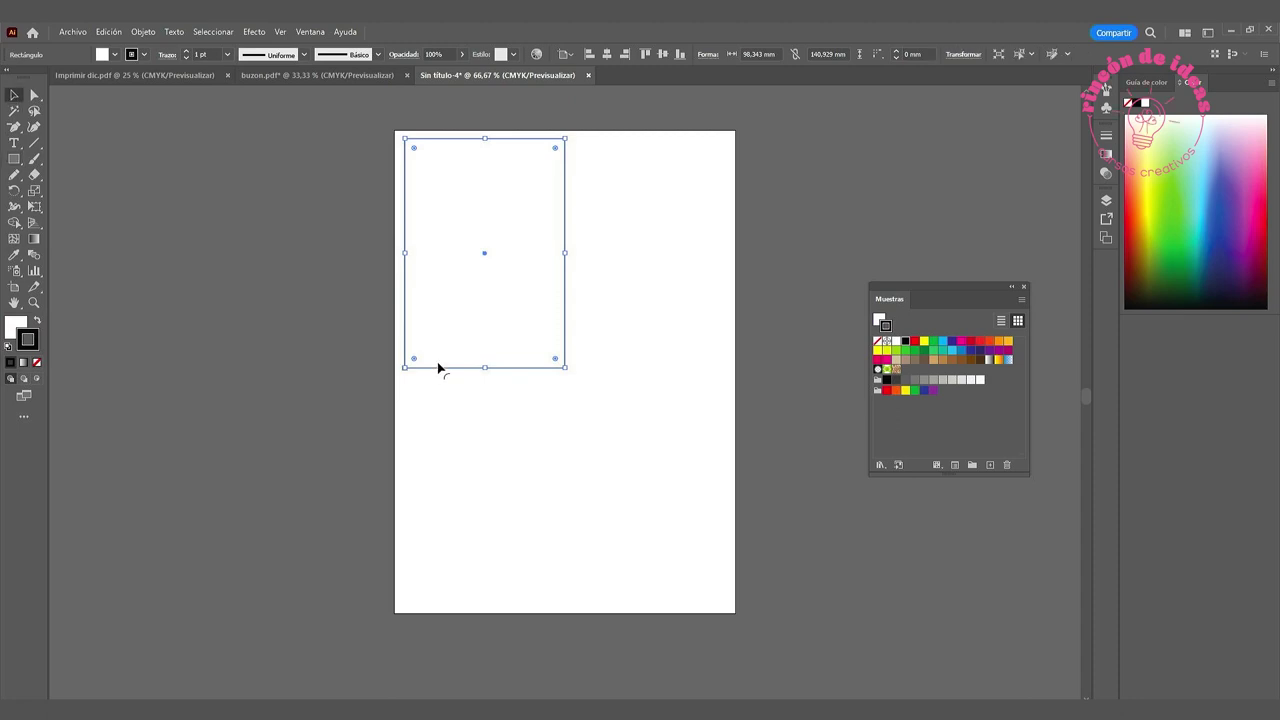
left_click_drag(474, 208, 466, 212)
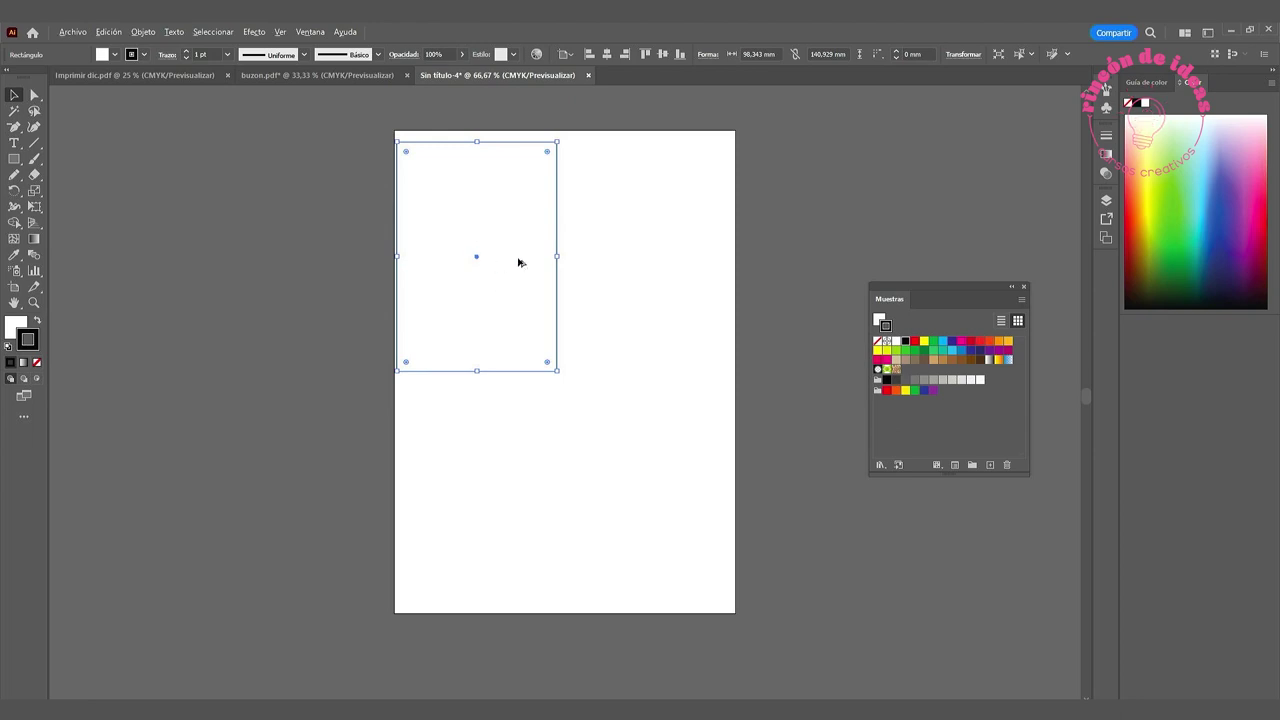
left_click_drag(500, 252, 667, 251)
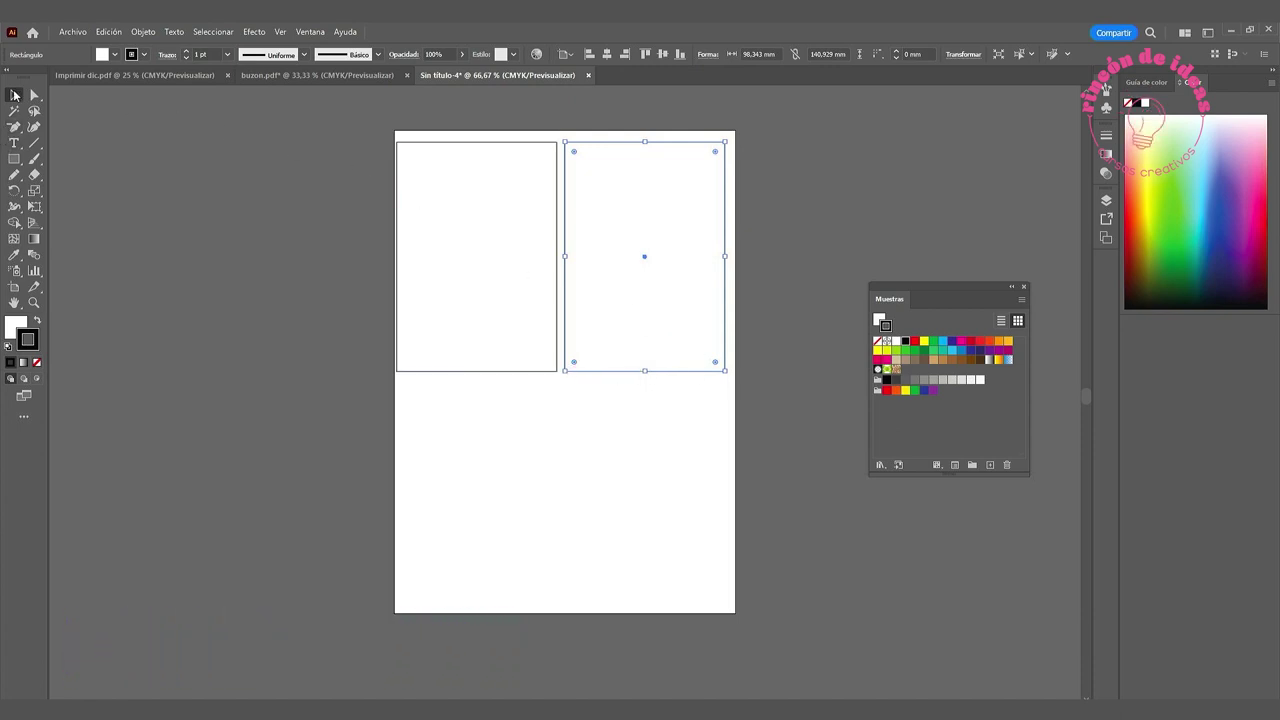
- Add an anchor point midway along the right rectangle's bottom edge
left_click_drag(14, 127, 104, 128)
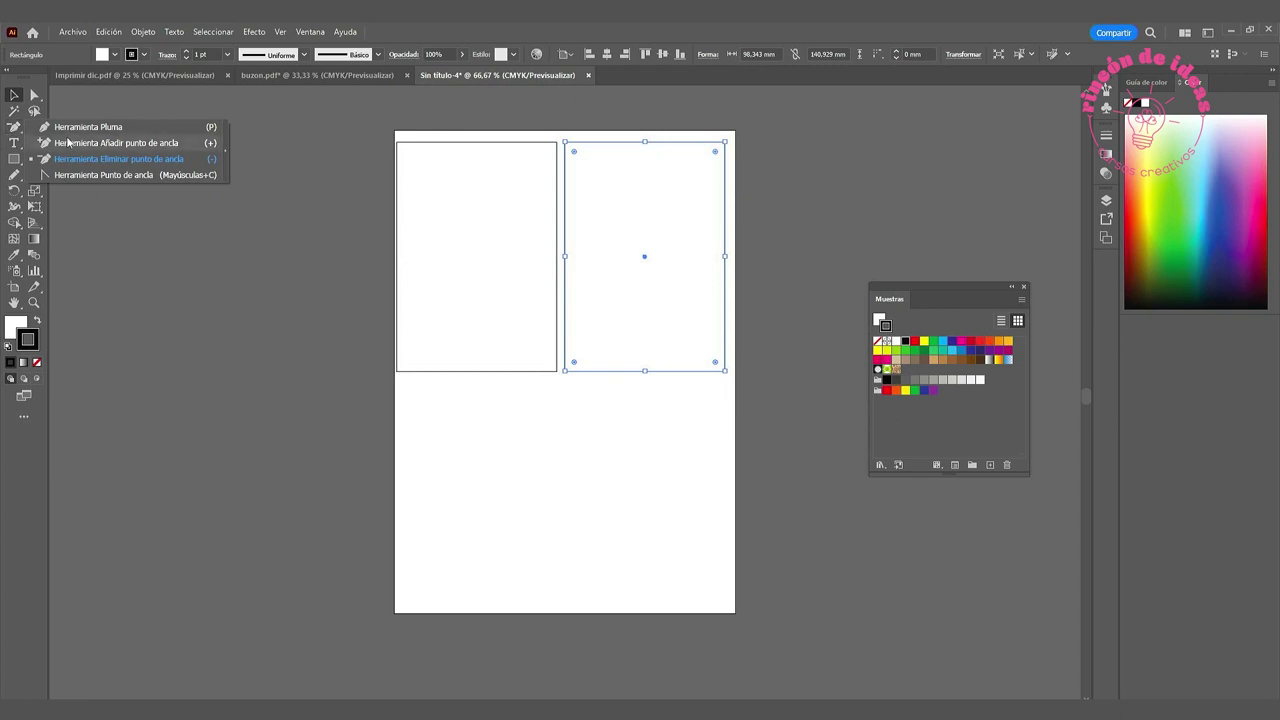
left_click_drag(104, 128, 107, 143)
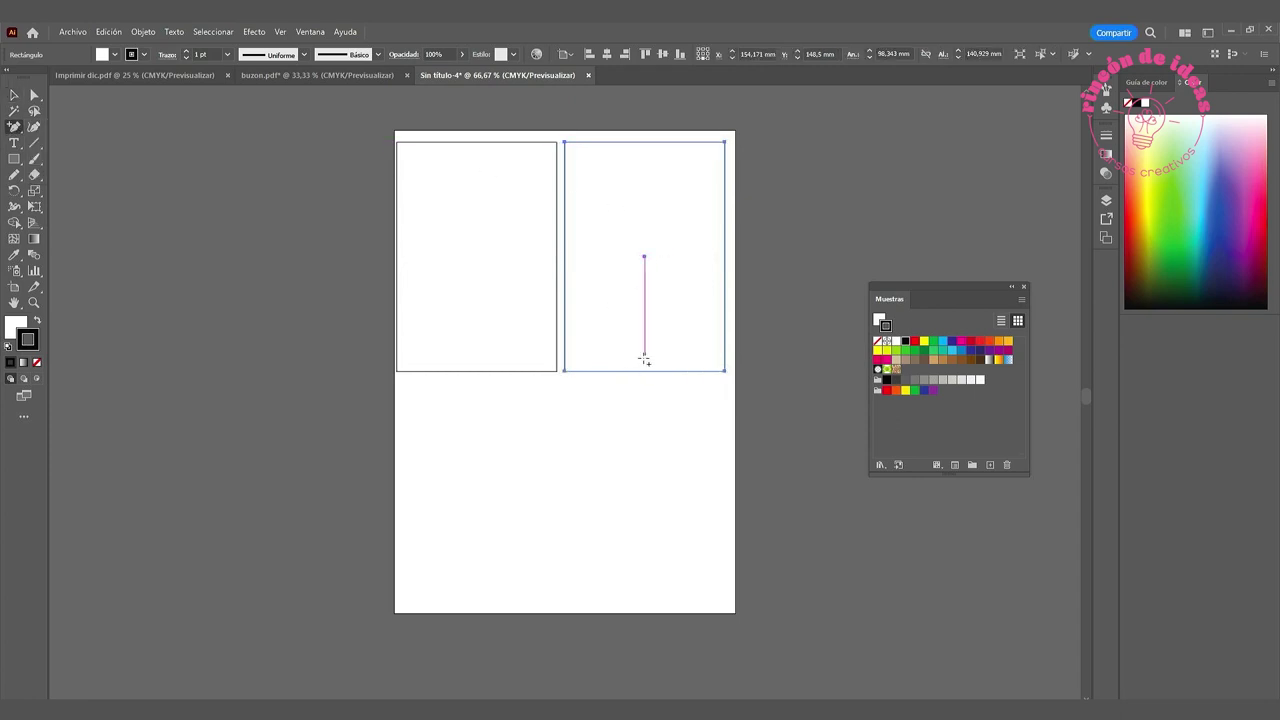
left_click(644, 257)
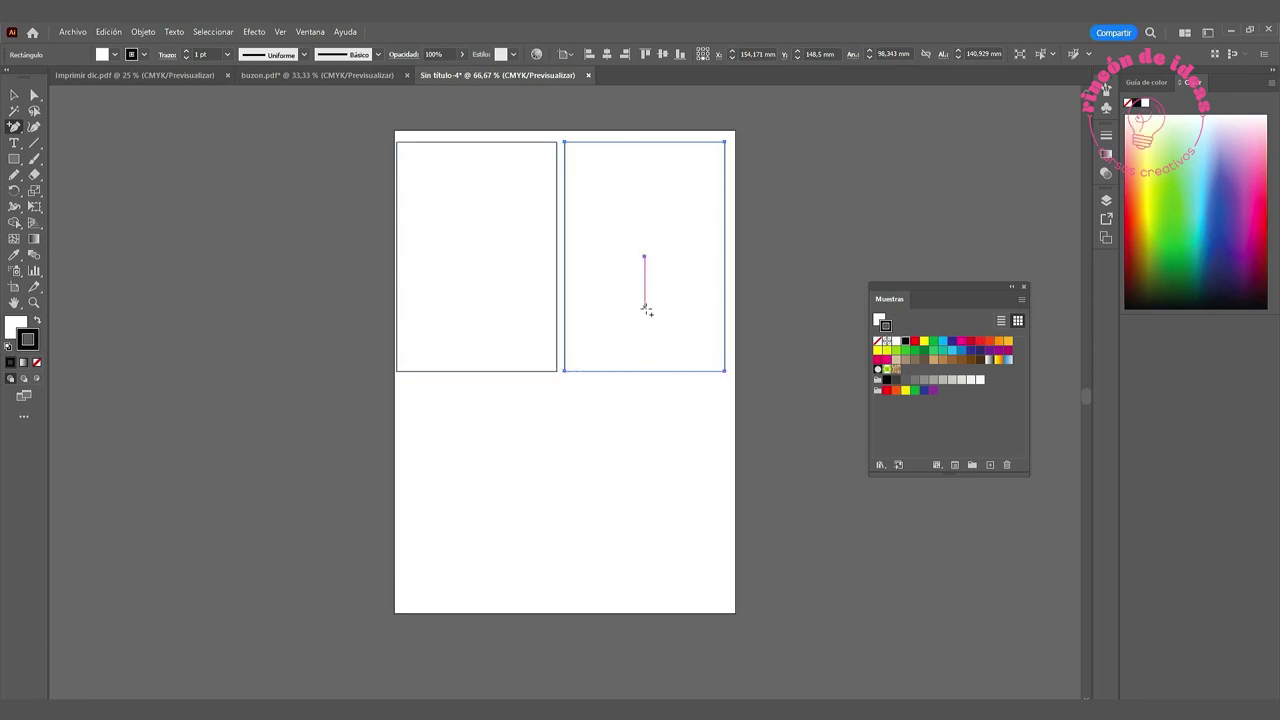
left_click(644, 371)
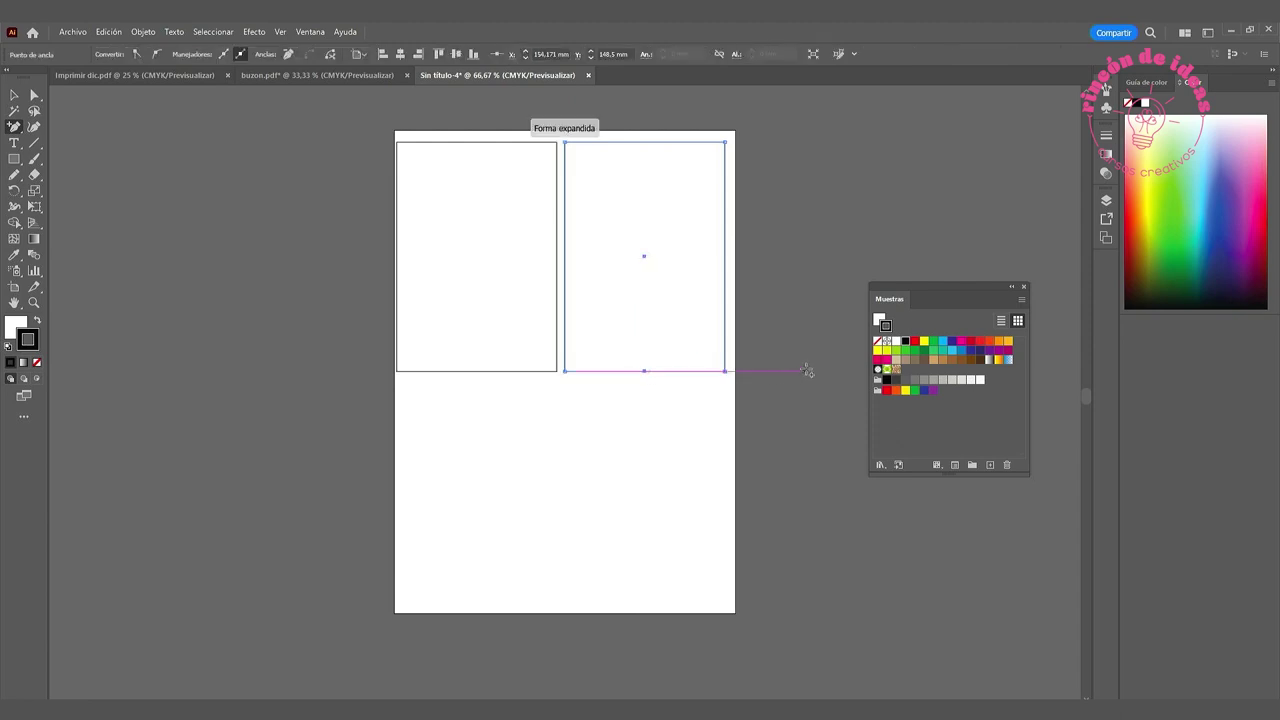
- Copy the right rectangle into the lower-left and lower-right slots, completing a 2 × 2 grid
left_click(15, 96)
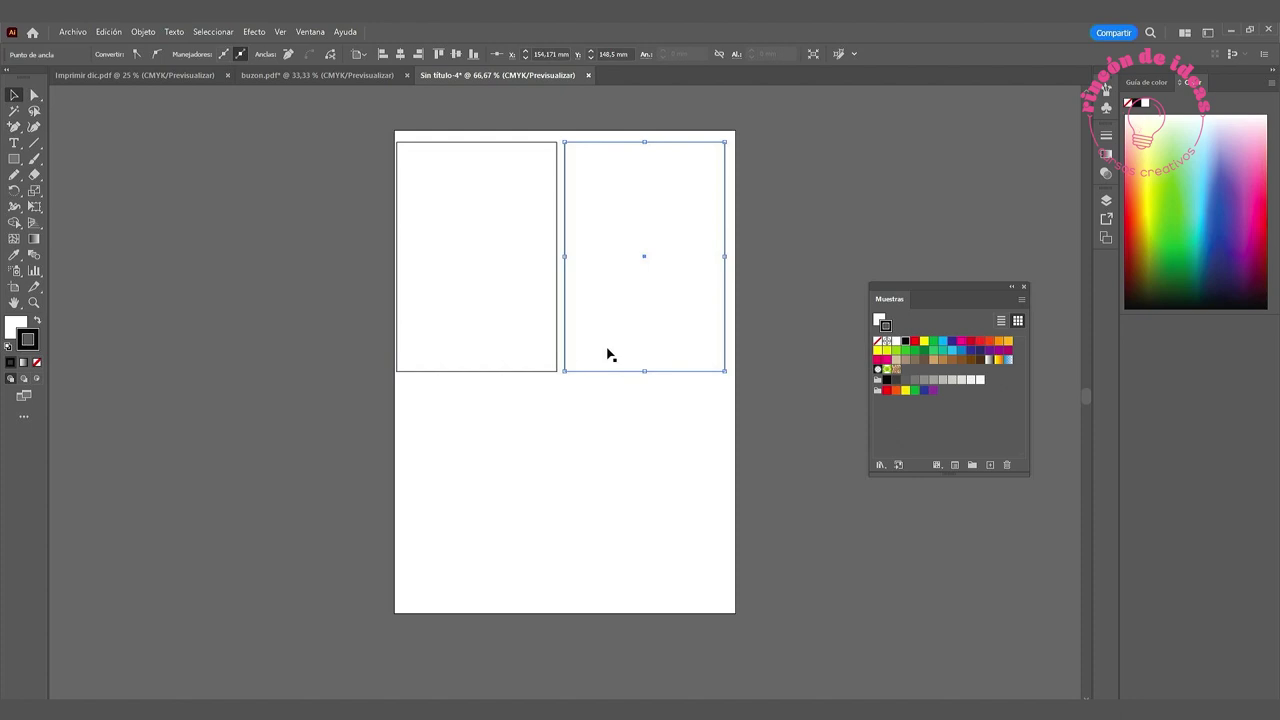
left_click(655, 252)
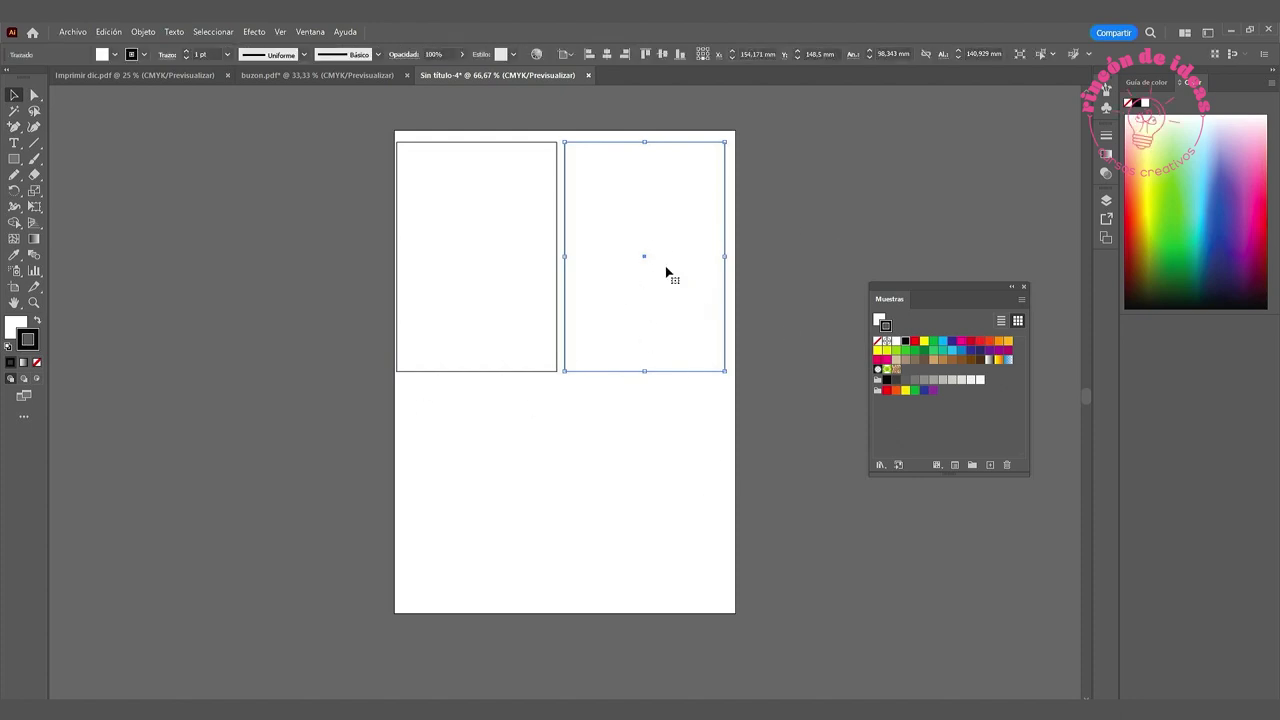
mouse_move(651, 263)
left_mouse_down()
mouse_move(483, 498)
mouse_move(587, 468)
mouse_move(647, 490)
left_mouse_up()
left_click(470, 300)
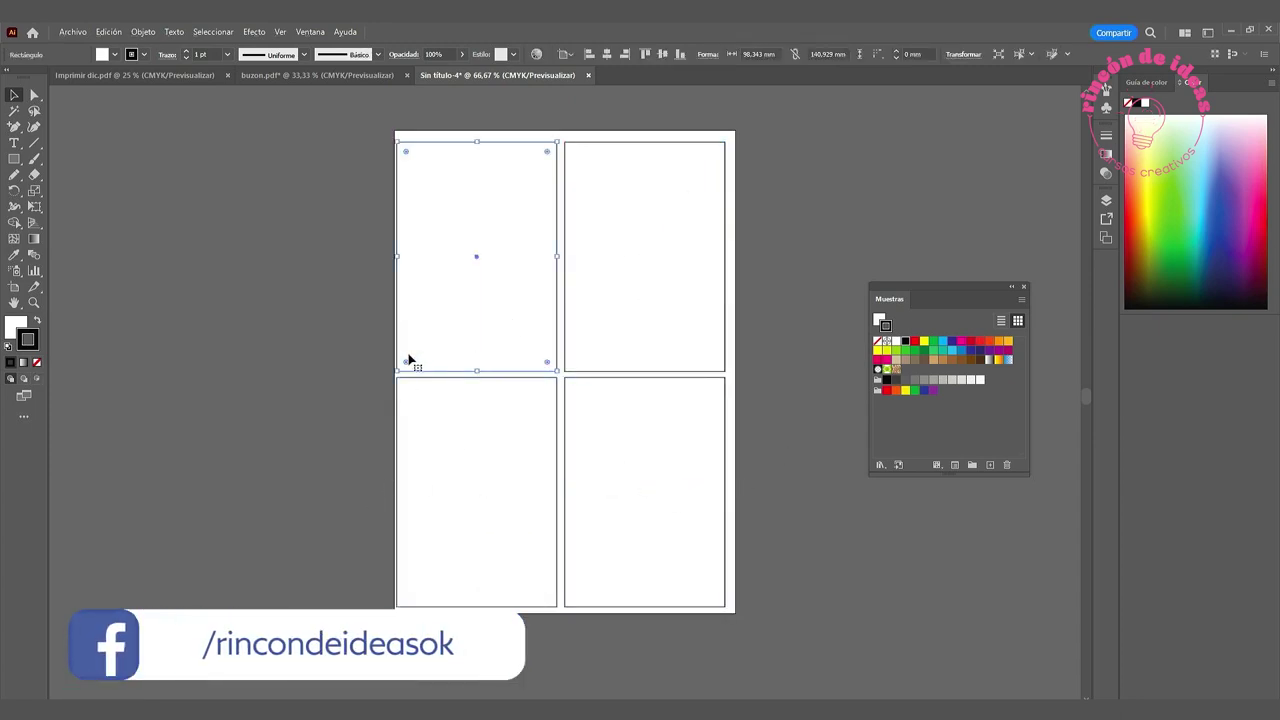
- Try rounding the top-left rectangle's corners, then undo back to square corners
mouse_move(546, 363)
left_mouse_down()
mouse_move(534, 361)
mouse_move(556, 427)
left_mouse_up()
mouse_move(552, 369)
left_mouse_down()
mouse_move(523, 334)
mouse_move(551, 400)
mouse_move(443, 237)
left_mouse_up()
double_click(547, 365)
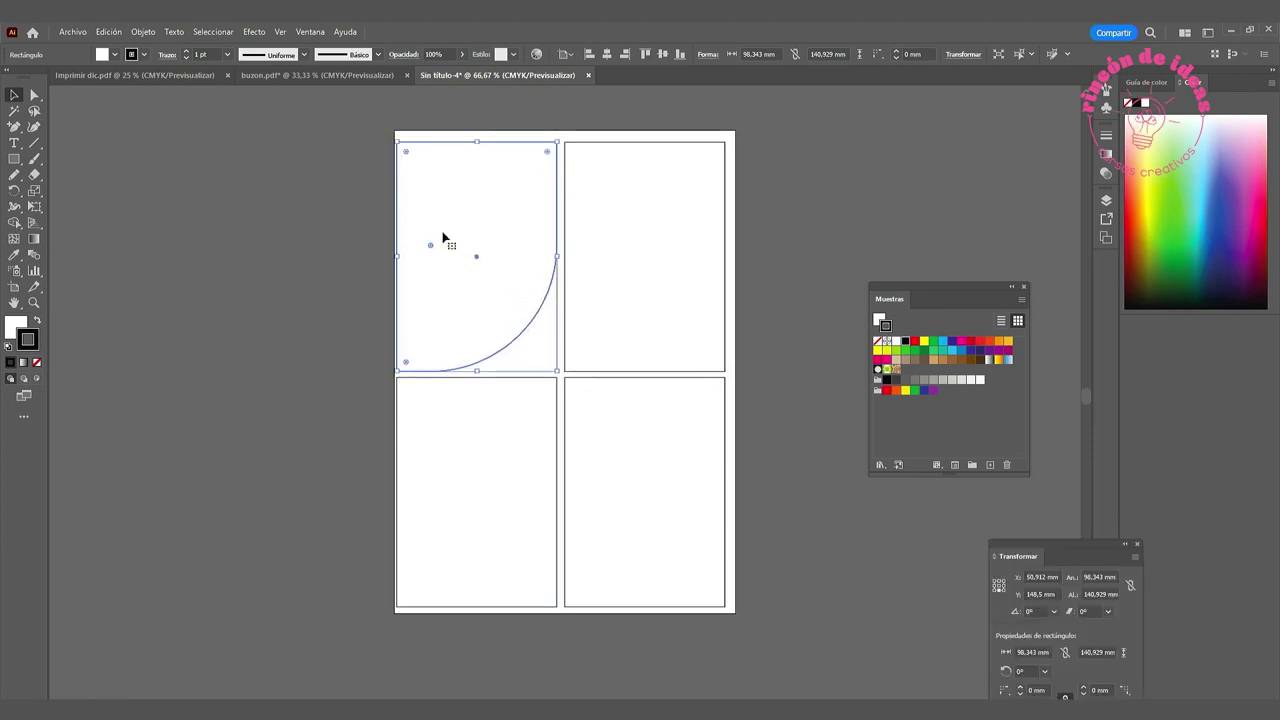
key("ctrl+z")
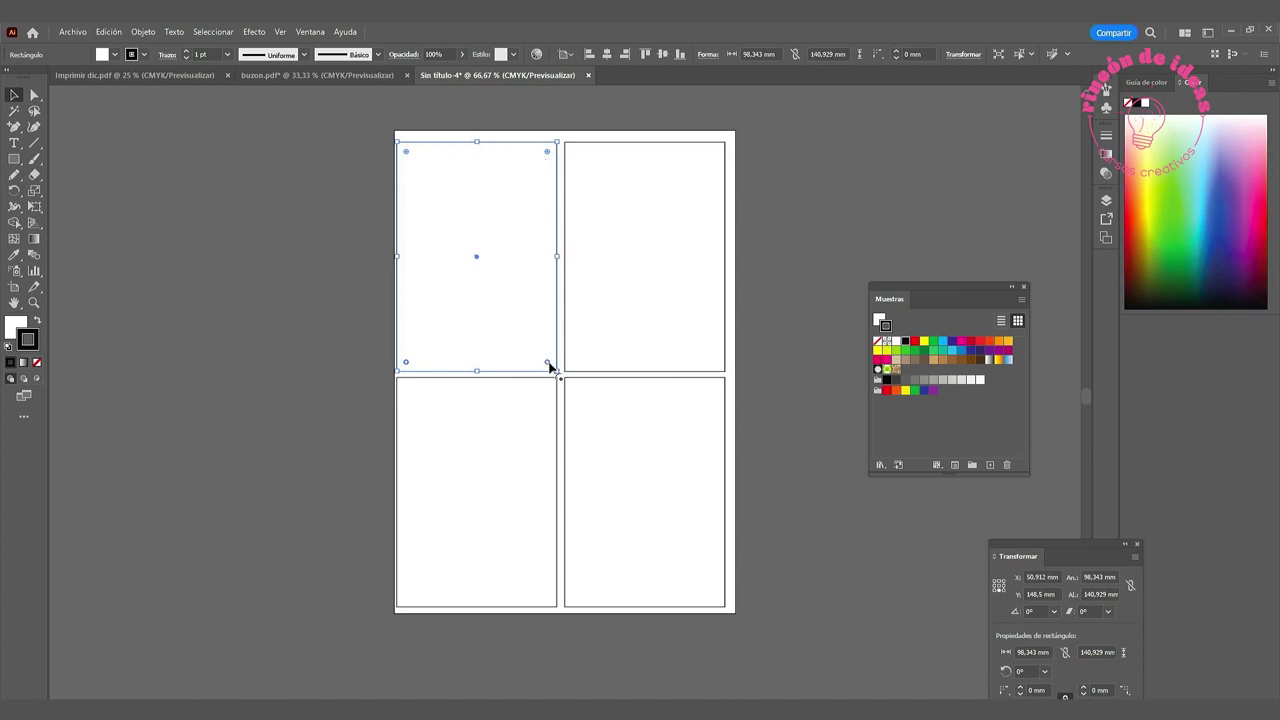
- Drag the bottom live-corner widget until the top-left rectangle's bottom becomes a full semicircle
left_click_drag(549, 367, 547, 370)
left_click_drag(546, 364, 469, 246)
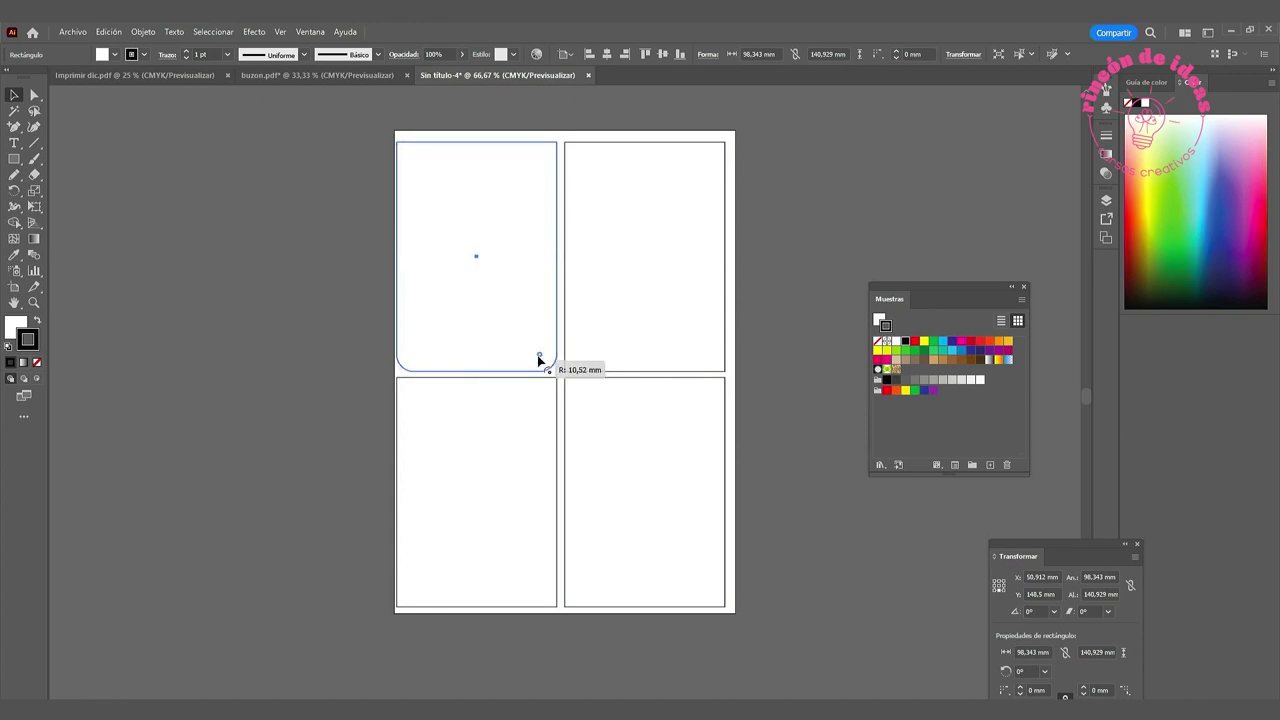
left_click(13, 96)
left_click(560, 380)
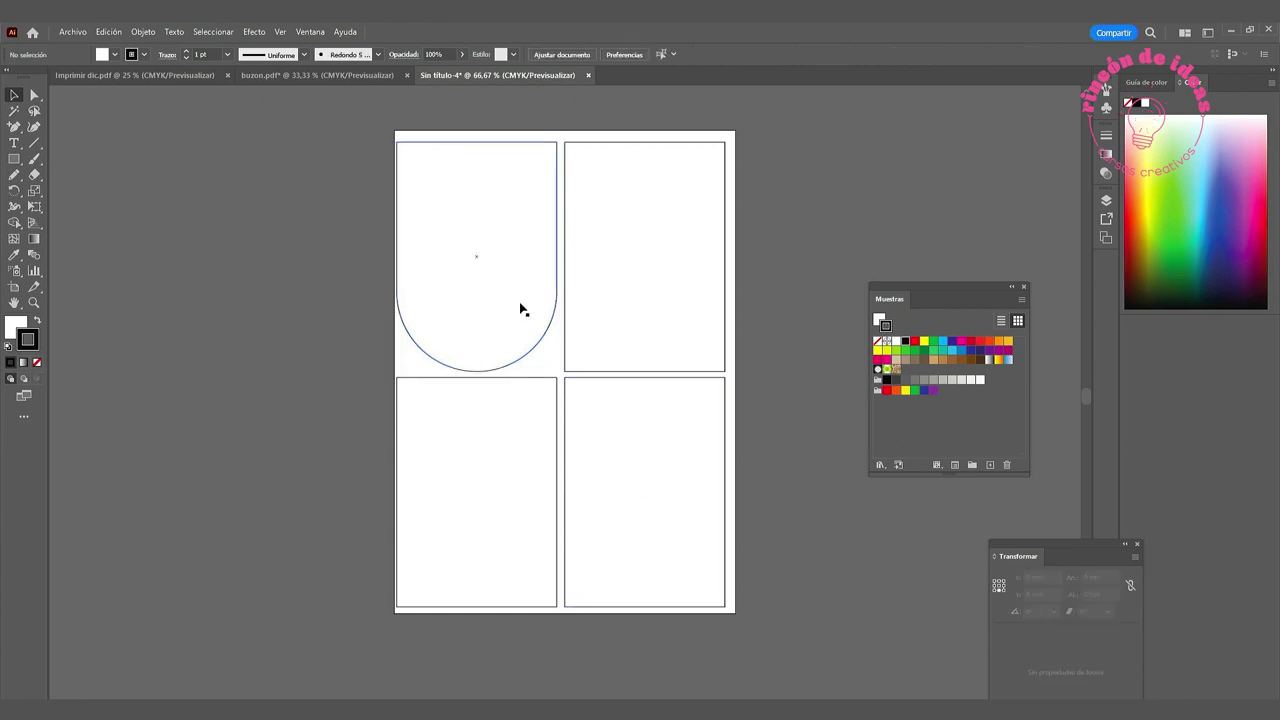
left_click(571, 314)
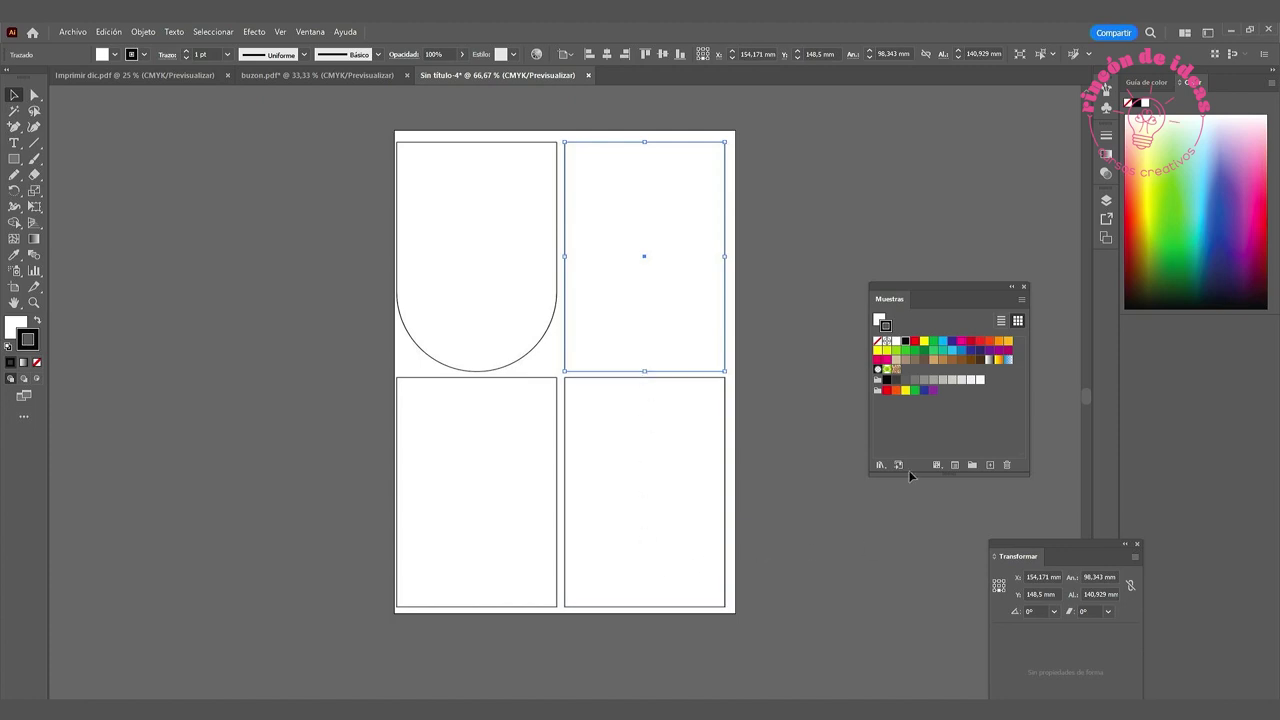
- Pull both bottom corners of the top-right rectangle to the bottom centre, forming a downward triangle
left_click(14, 127)
left_click(104, 174)
left_click_drag(565, 369, 644, 371)
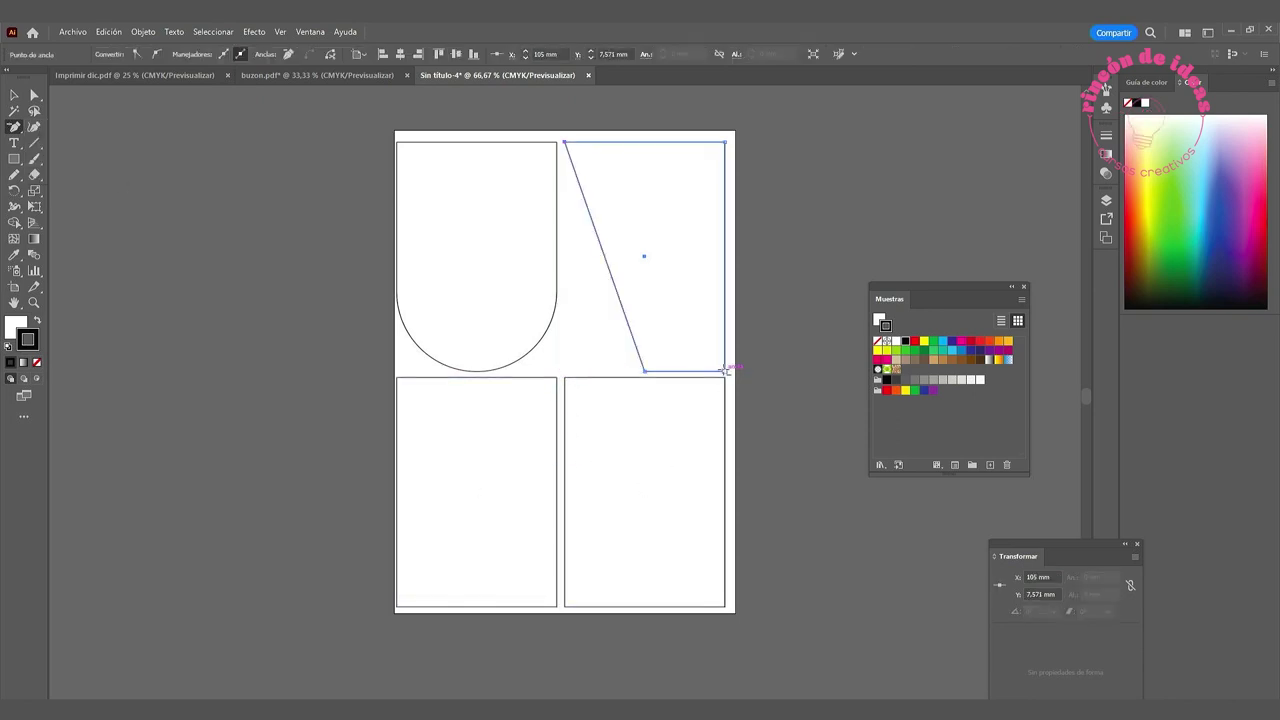
left_click_drag(726, 370, 644, 371)
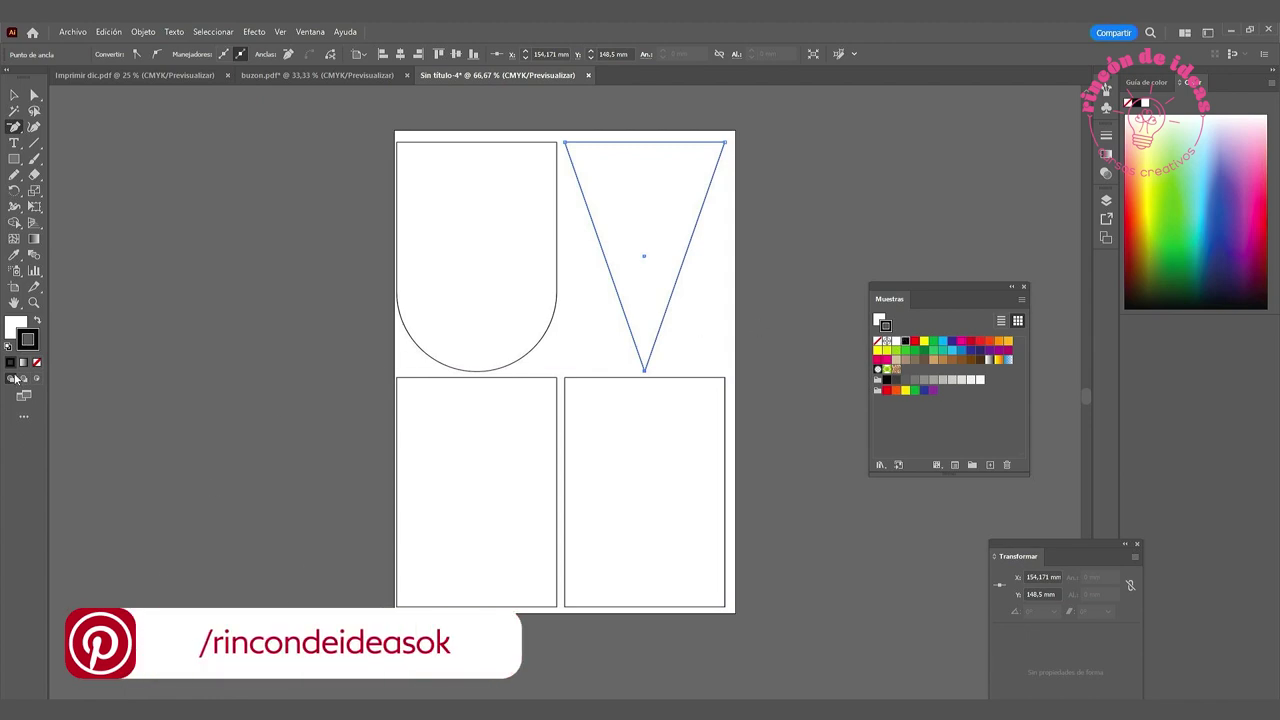
left_click_drag(14, 159, 91, 222)
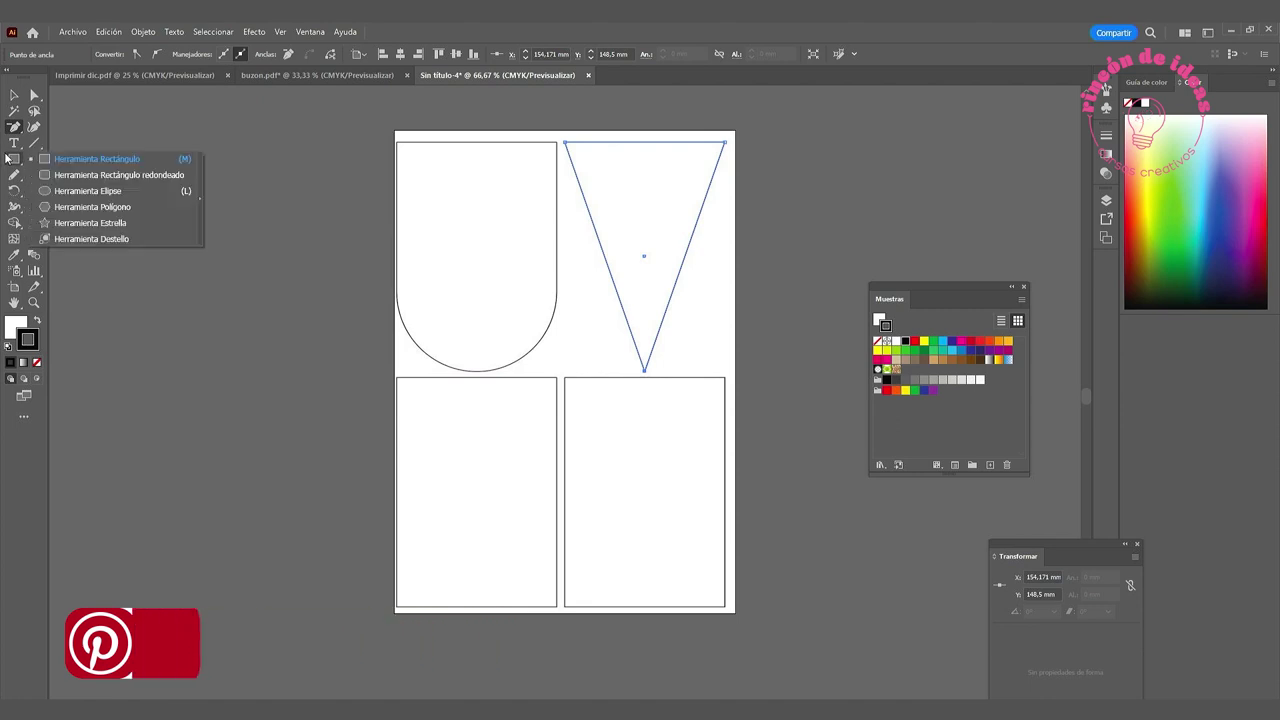
left_click_drag(96, 212, 96, 207)
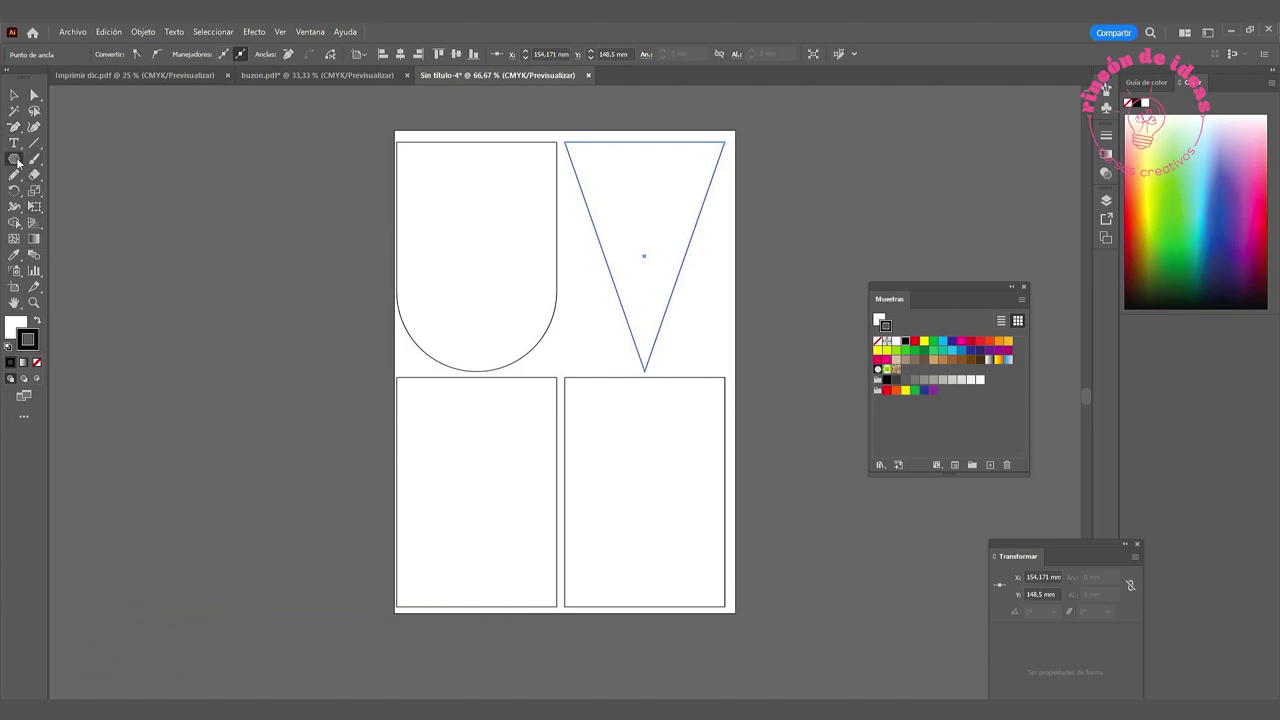
left_click(187, 236)
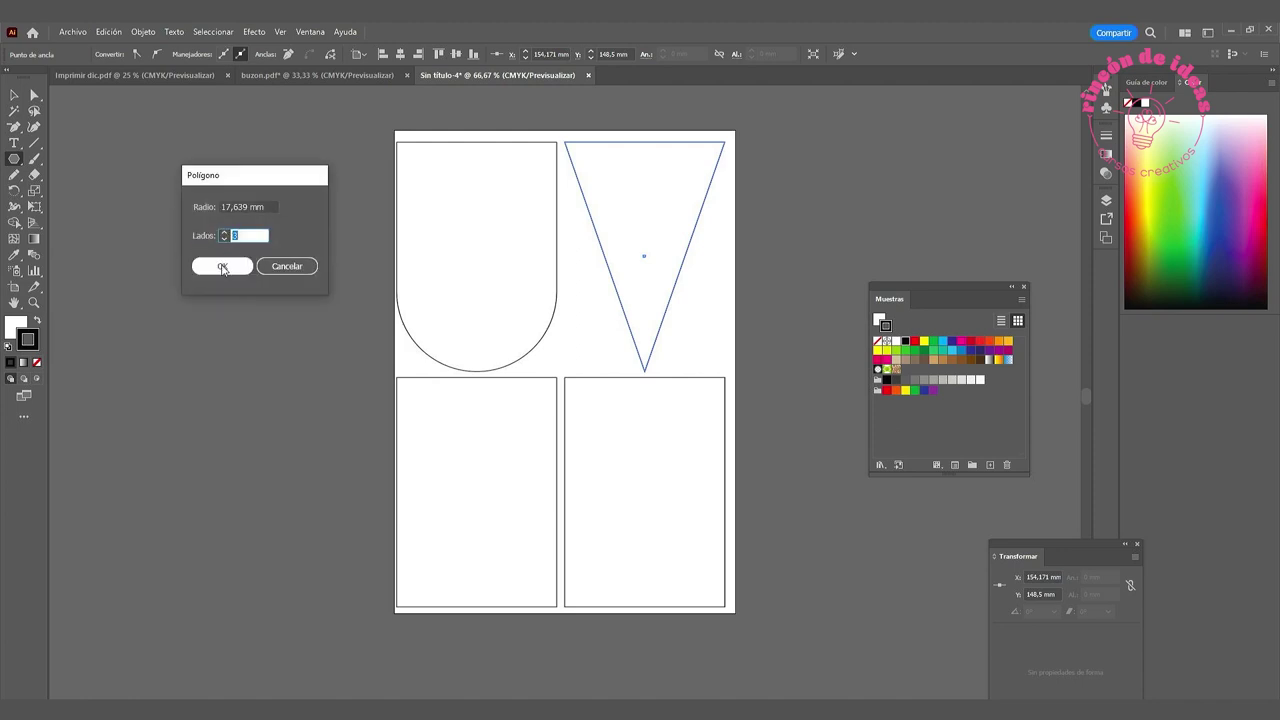
left_click(222, 266)
left_click(14, 95)
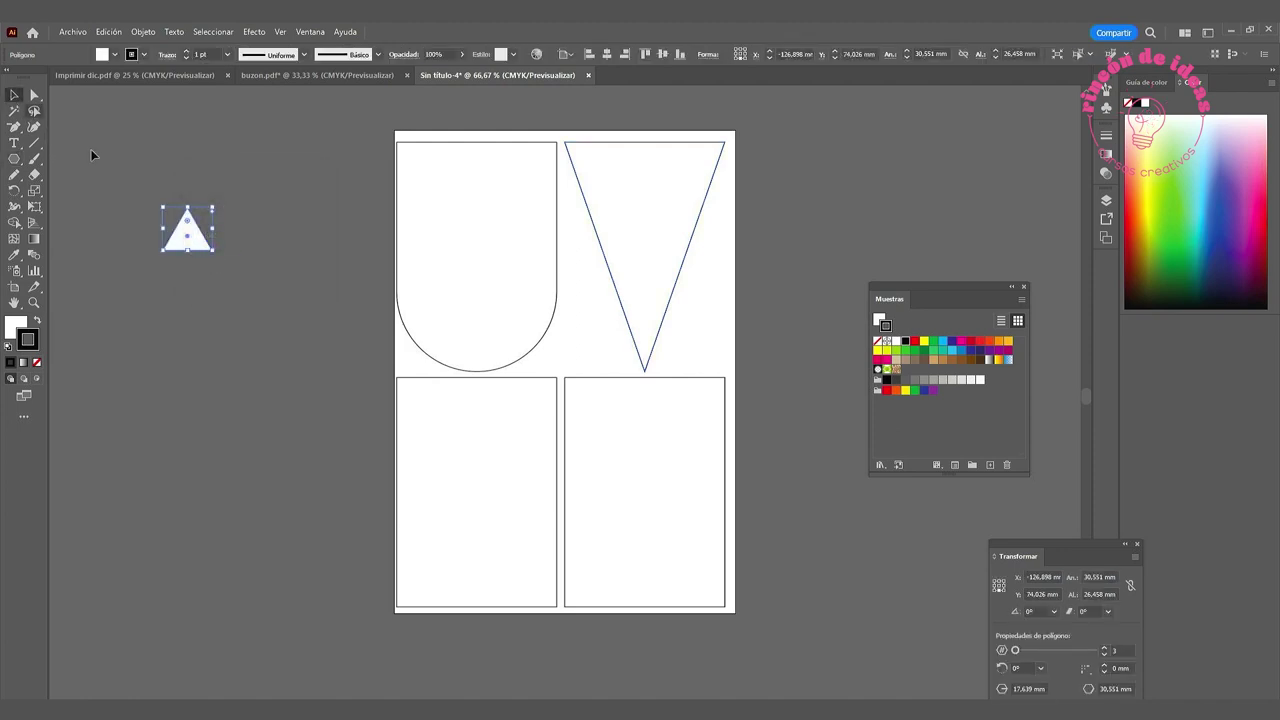
left_click_drag(212, 250, 279, 368)
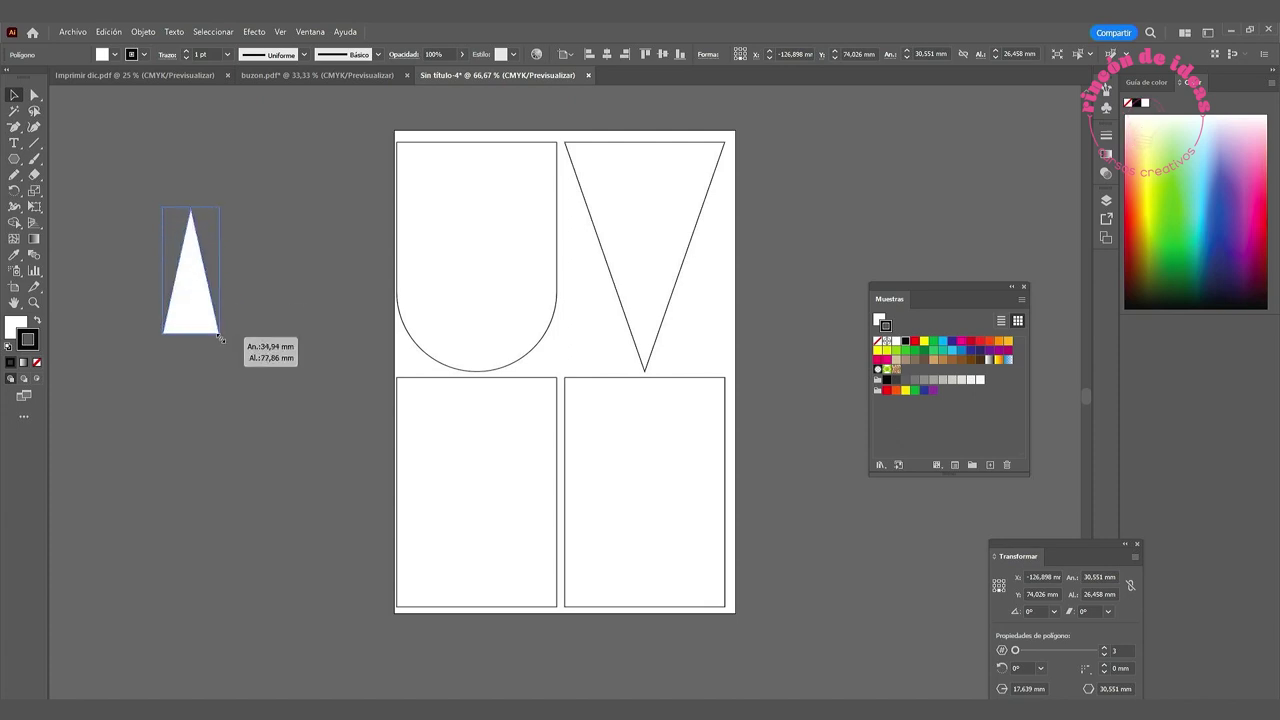
key("Tab")
key("Tab")
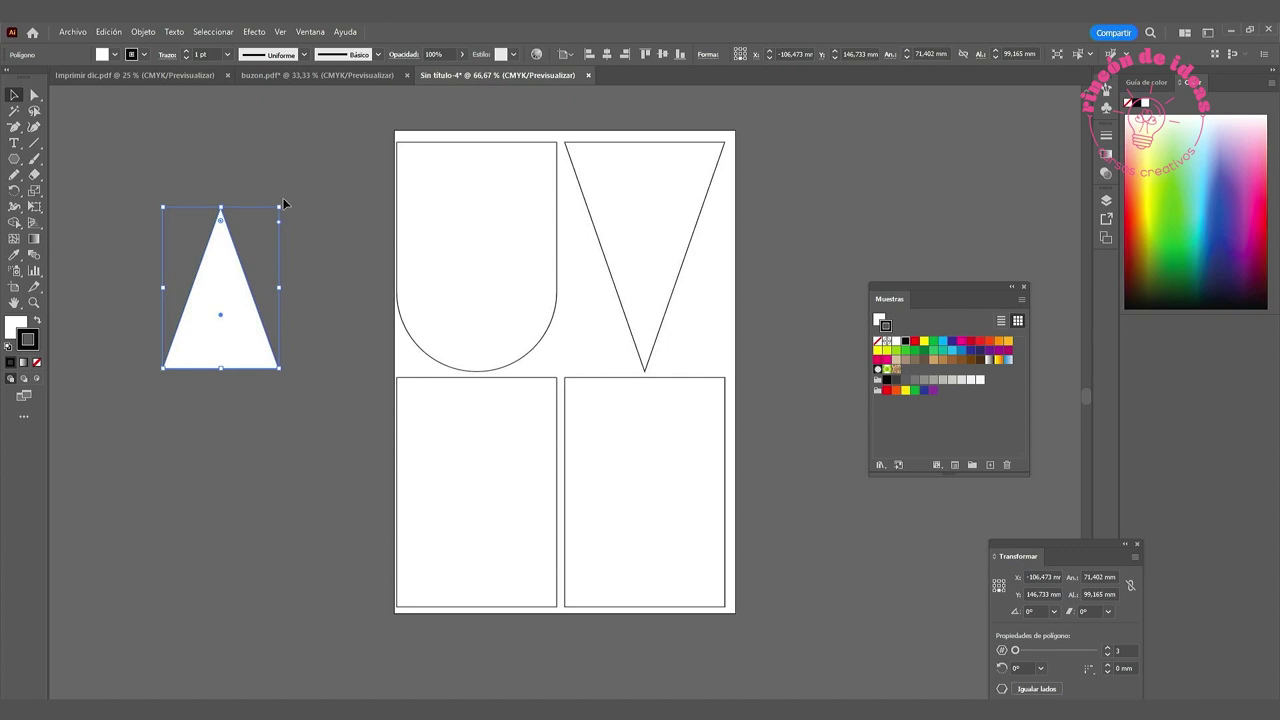
left_click_drag(283, 204, 327, 301)
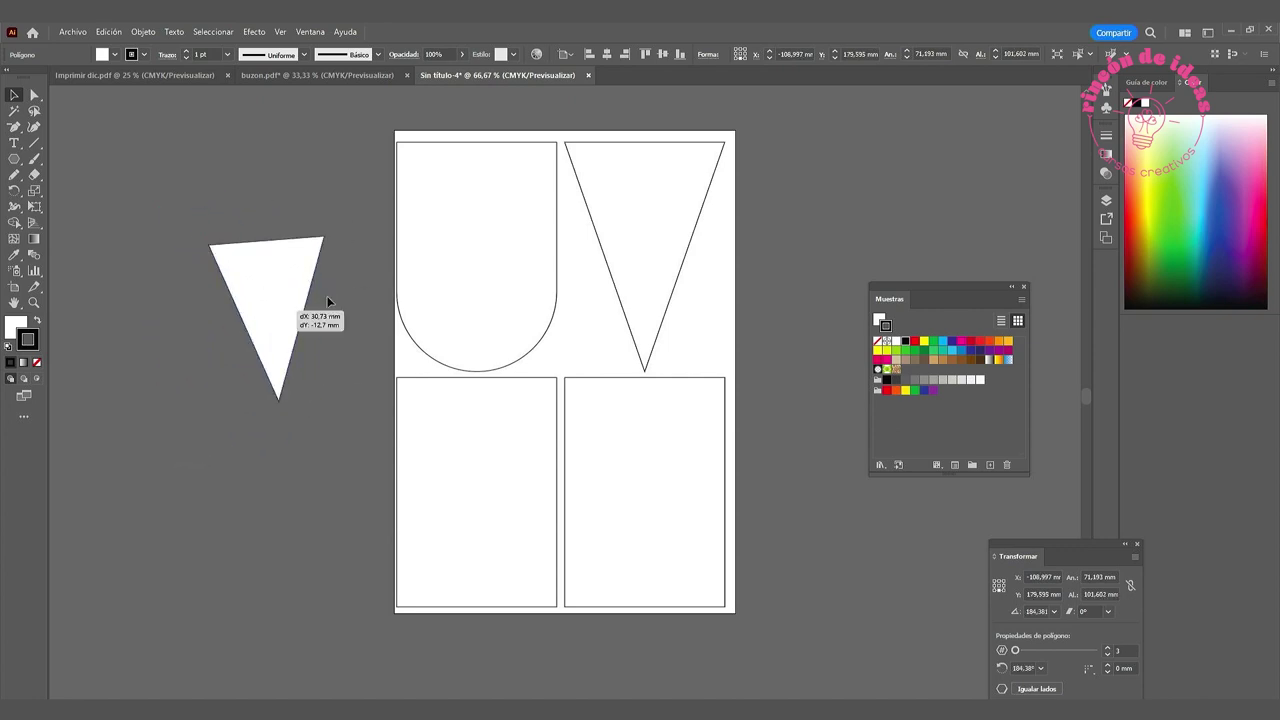
left_click_drag(327, 301, 742, 299)
key("Delete")
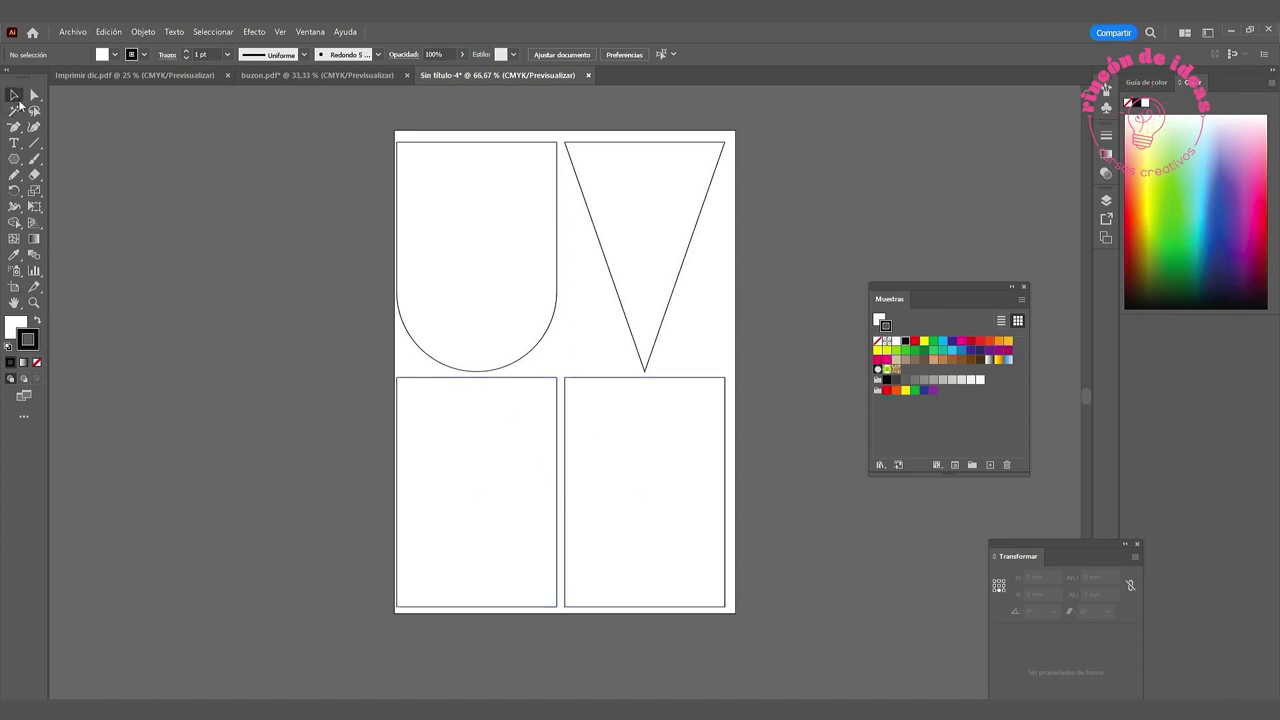
- Push the lower-left rectangle's bottom-middle anchor up into a V notch
left_click(486, 398)
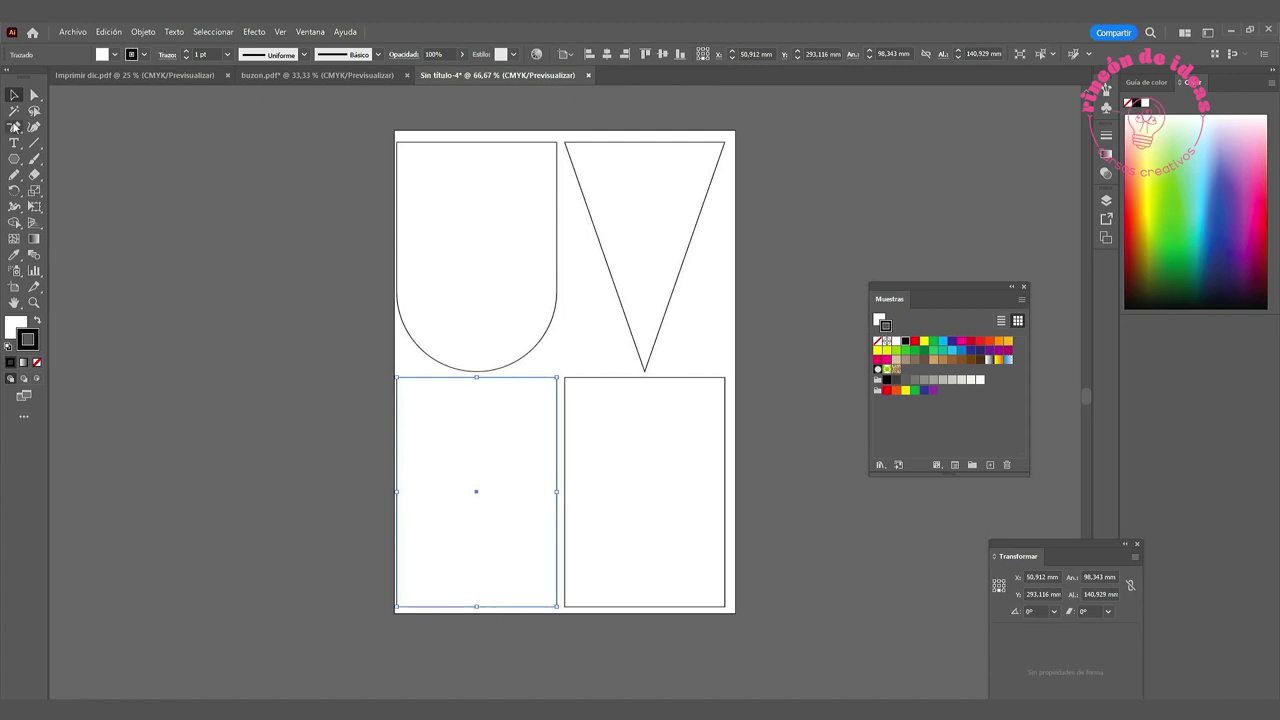
left_click(10, 127)
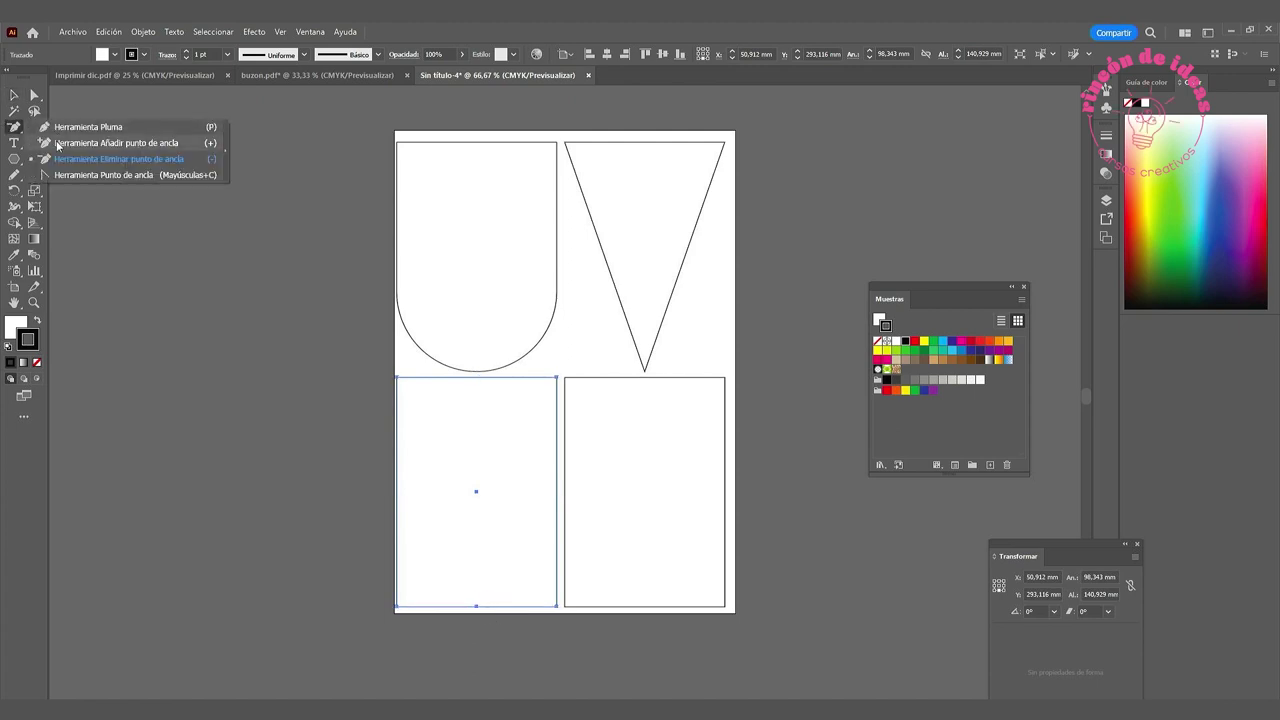
left_click(34, 95)
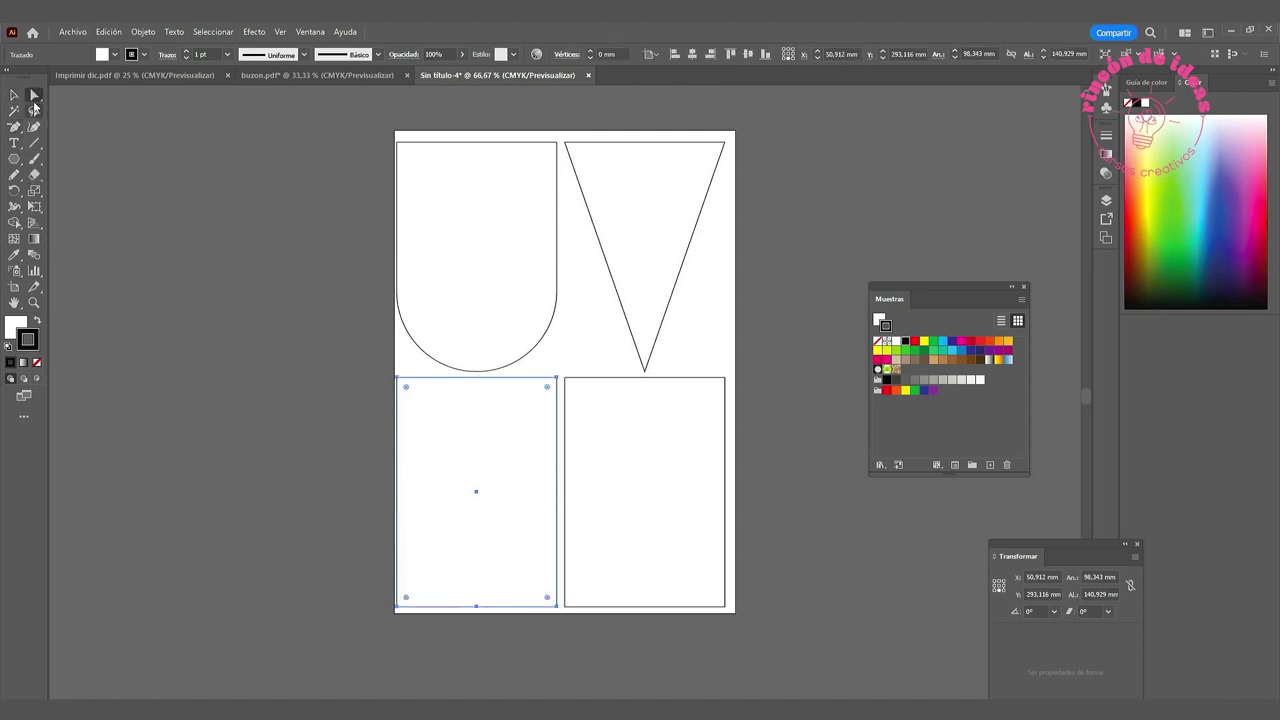
left_click(477, 606)
left_click_drag(477, 606, 476, 544)
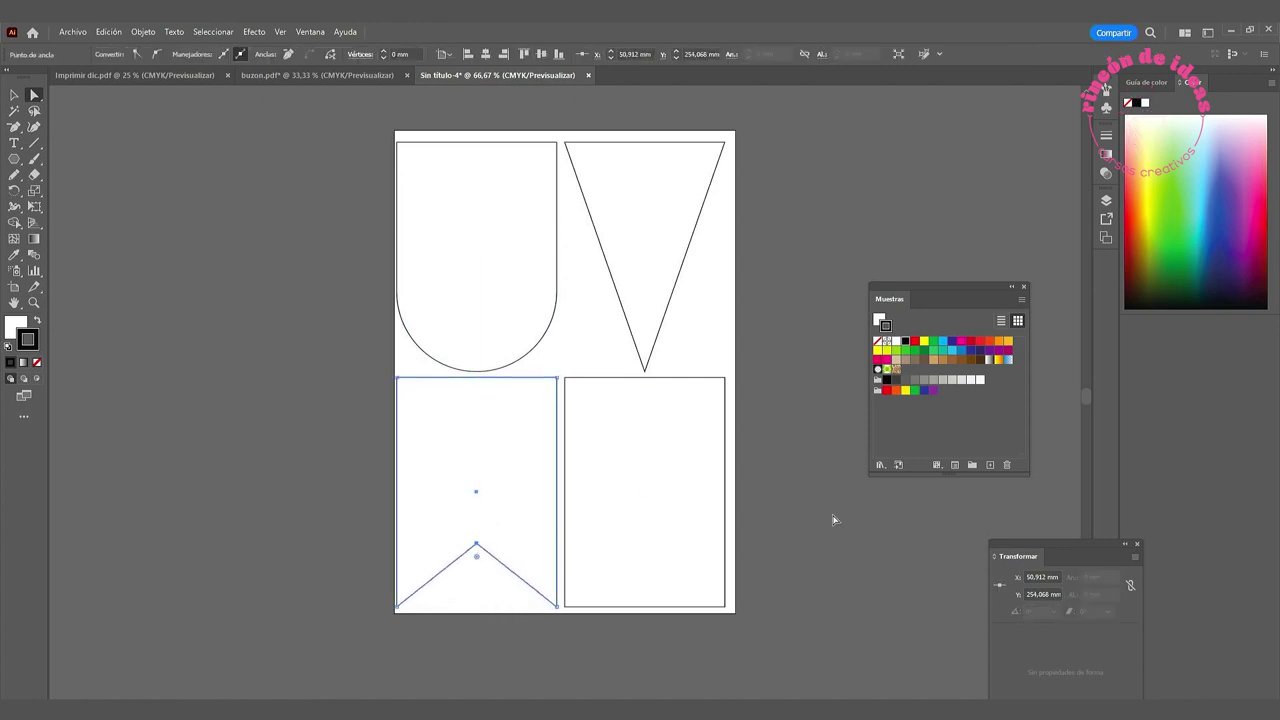
- Pull the lower-right rectangle's bottom midpoint down into a point, then move and shorten it to fit the page
left_click(715, 467)
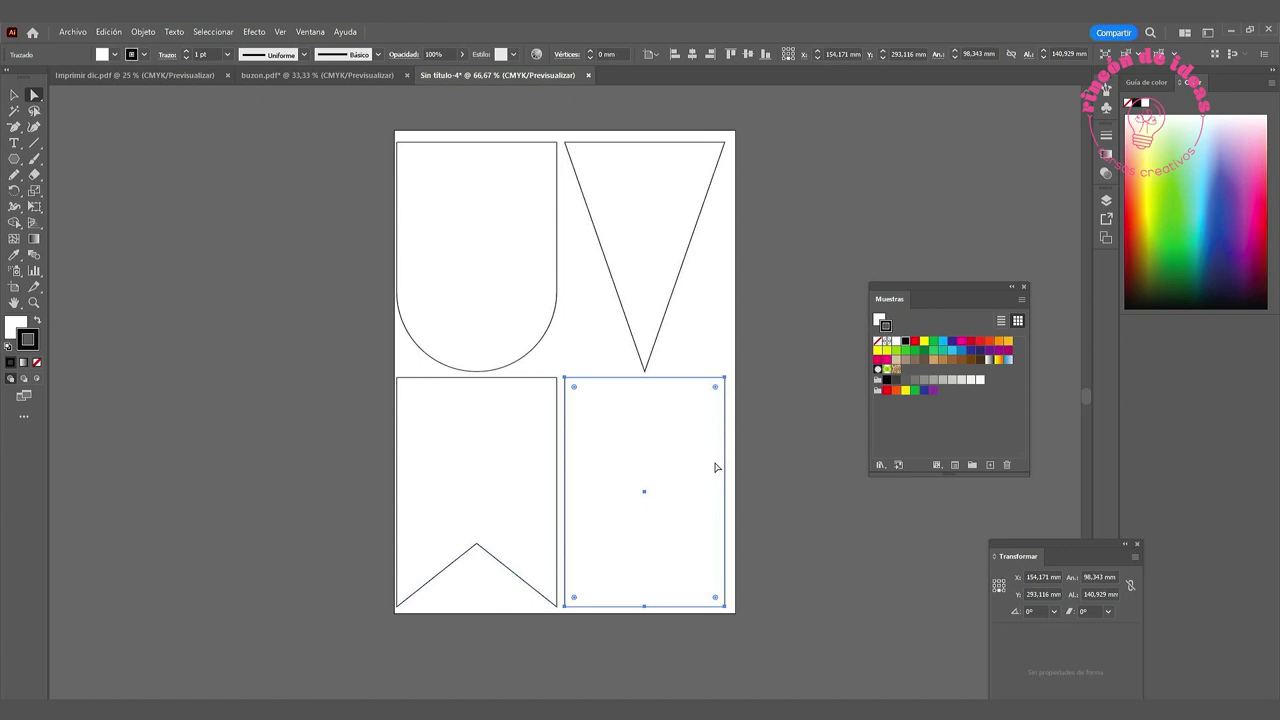
left_click_drag(645, 606, 646, 670)
left_click(14, 94)
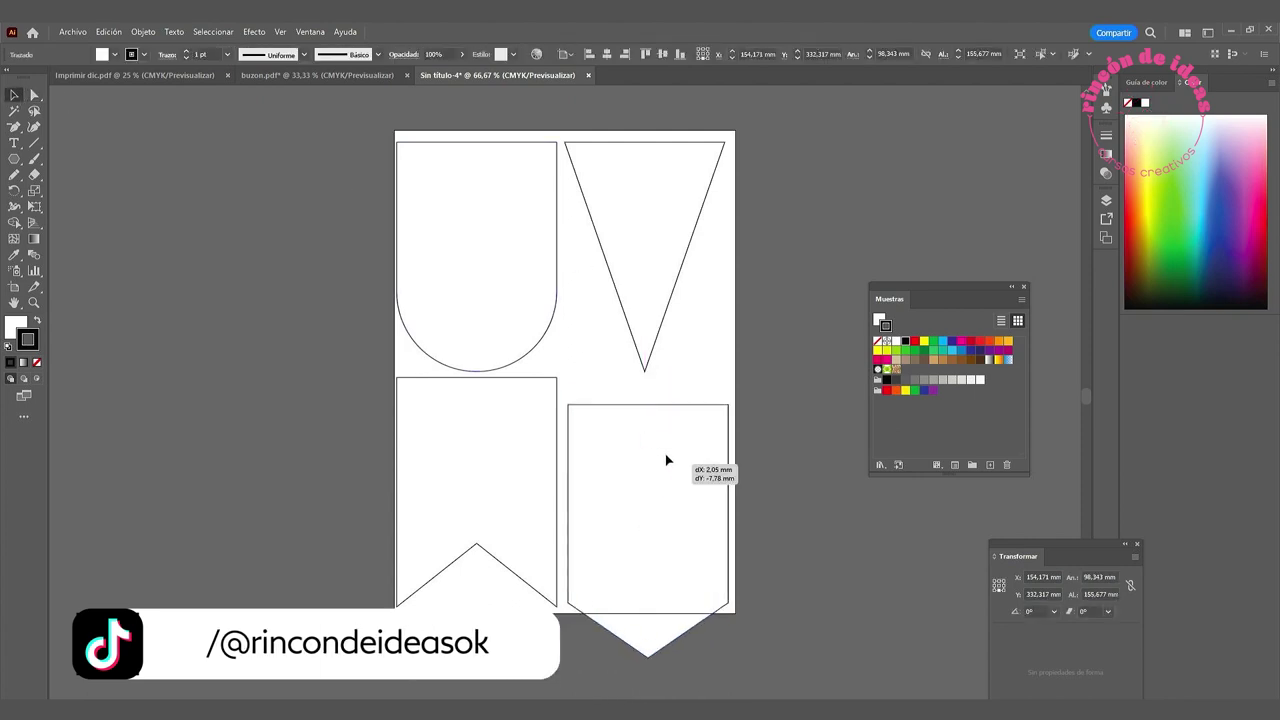
left_click_drag(665, 470, 665, 430)
left_click_drag(644, 630, 644, 606)
left_click(807, 591)
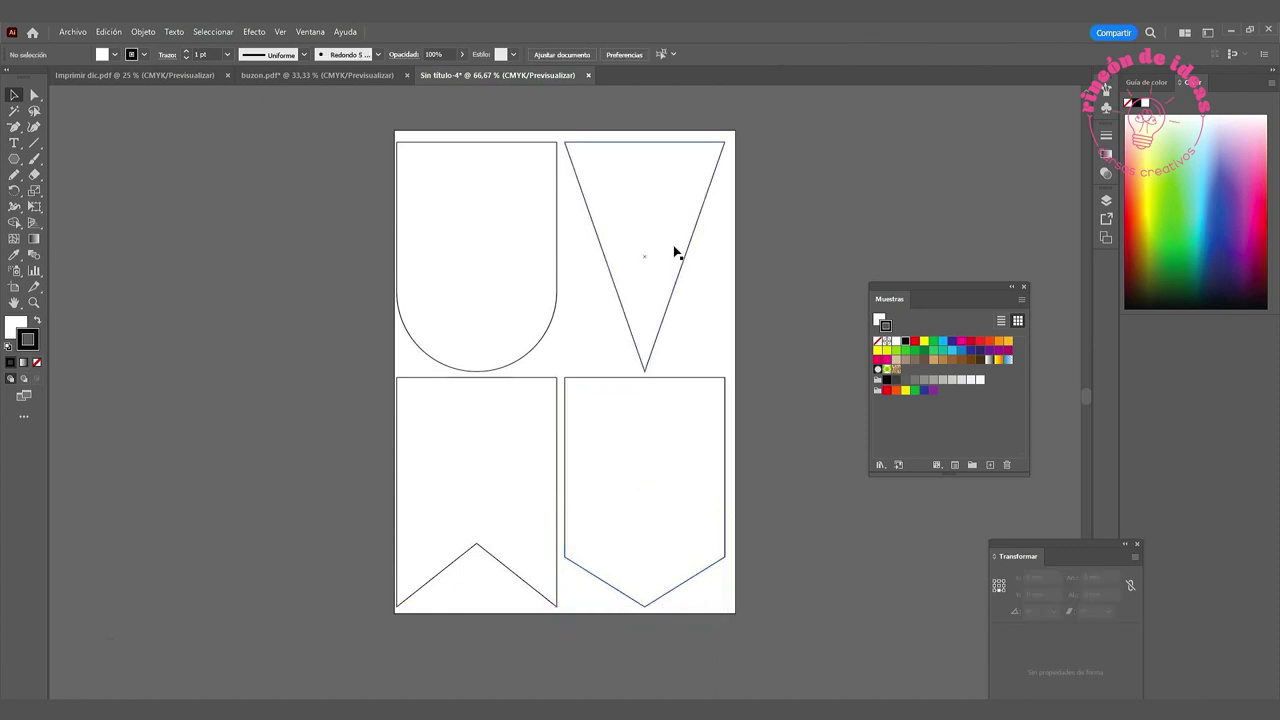
left_click(675, 251)
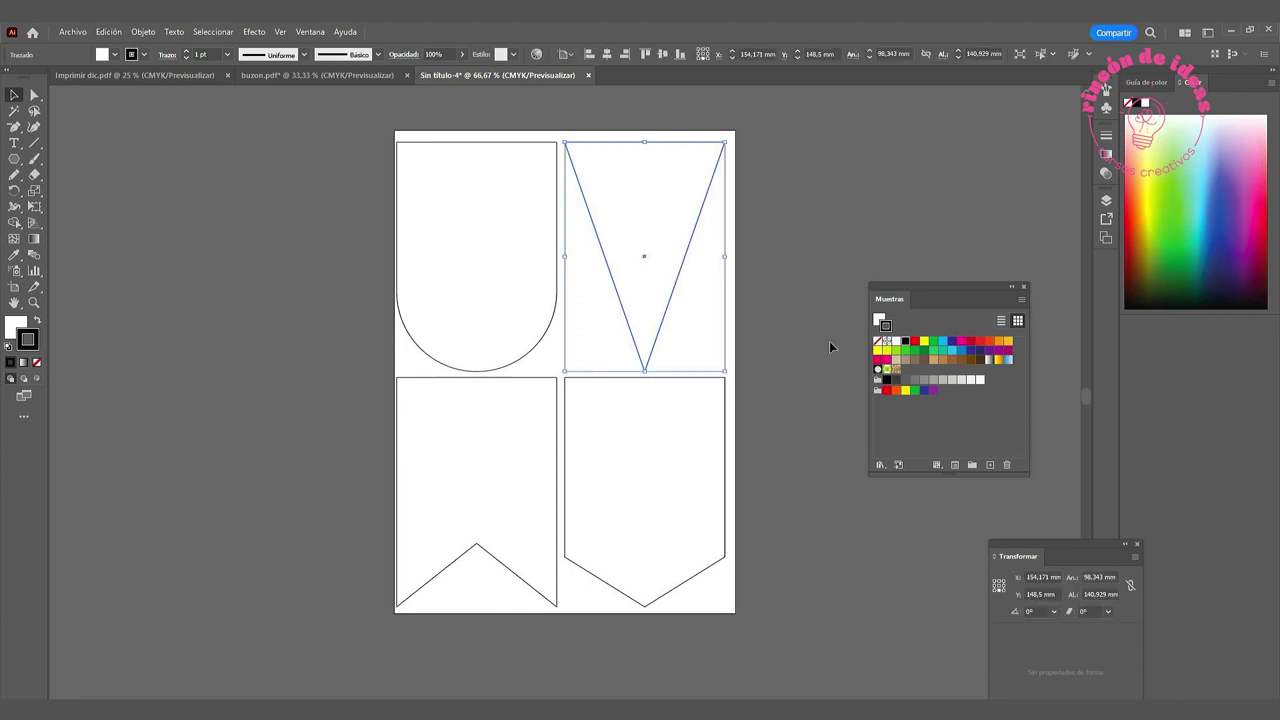
- Fill the rounded pennant with magenta and the triangle with the Follaje leaf pattern
left_click(474, 259)
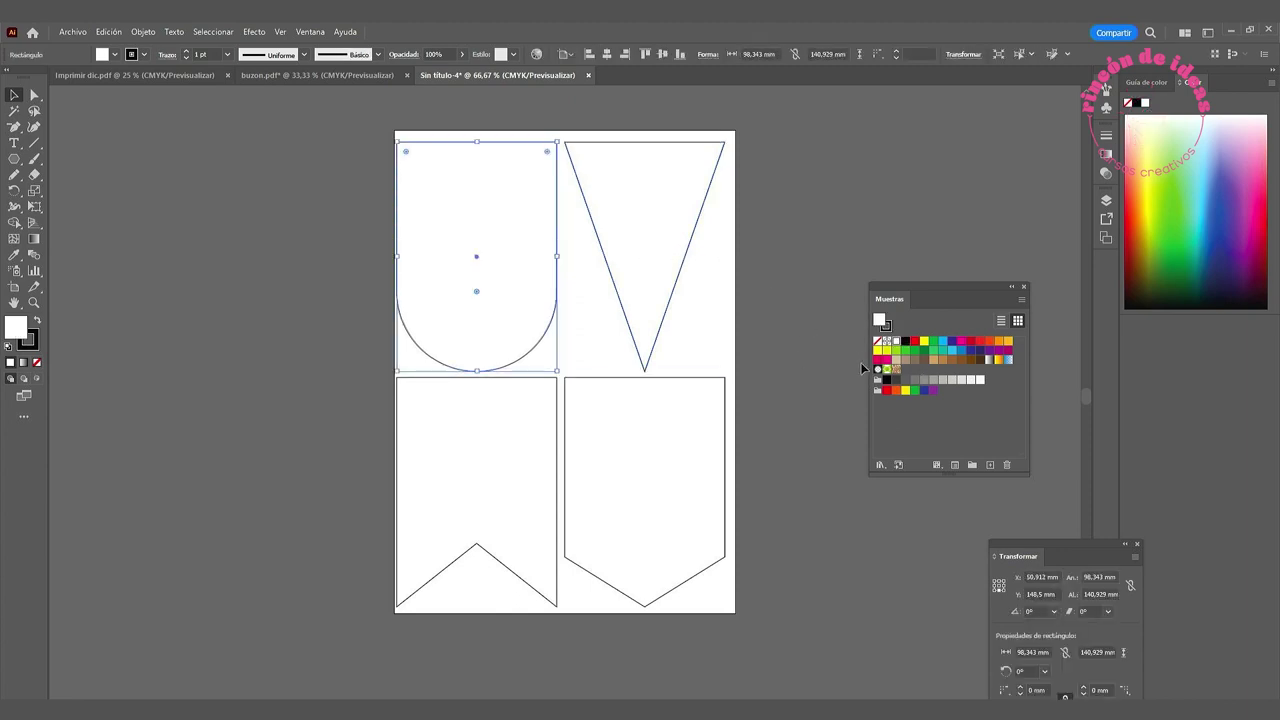
left_click(878, 359)
left_click(672, 265)
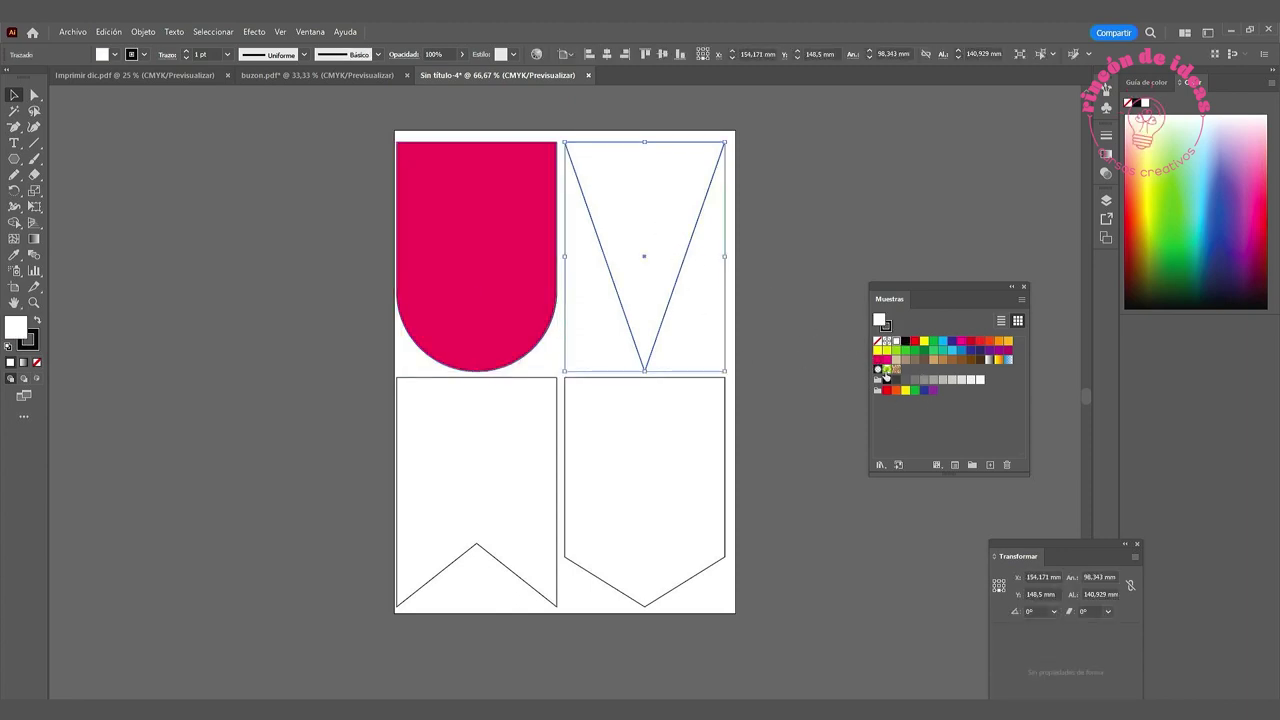
mouse_move(886, 372)
left_click(886, 372)
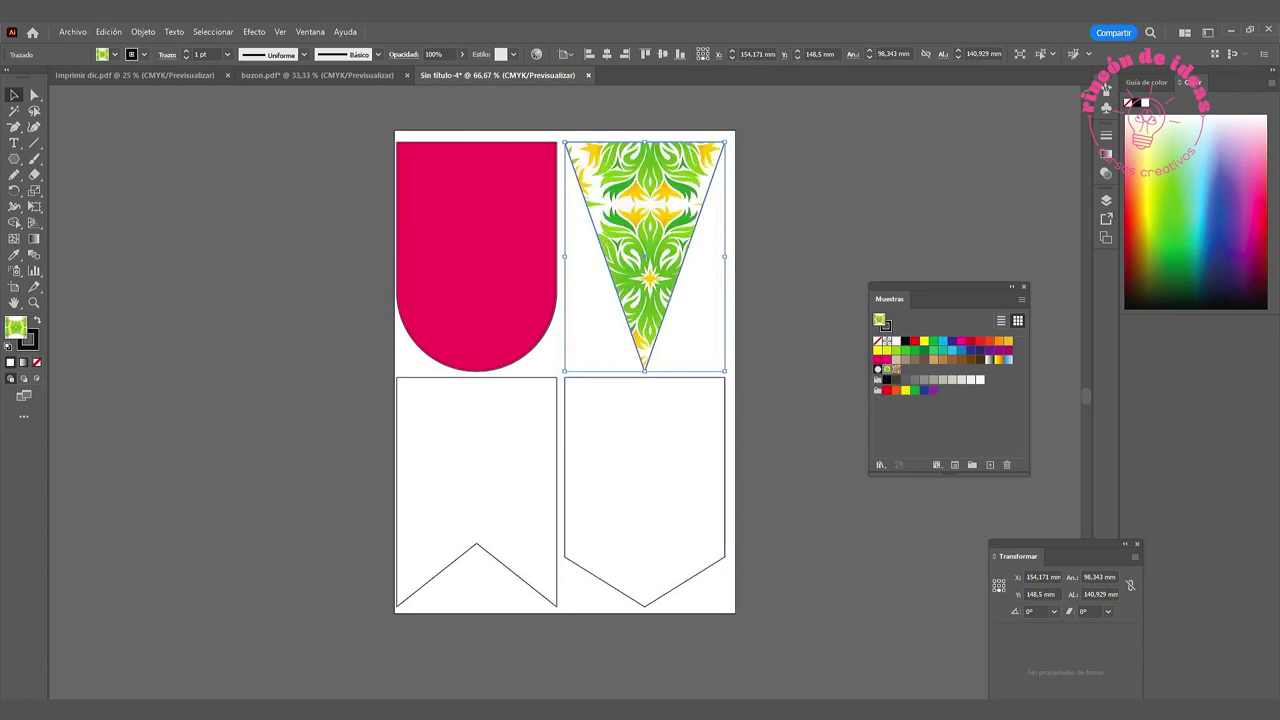
- Drag the Peppa Pig image from the pepa pig folder onto the canvas
left_click(170, 670)
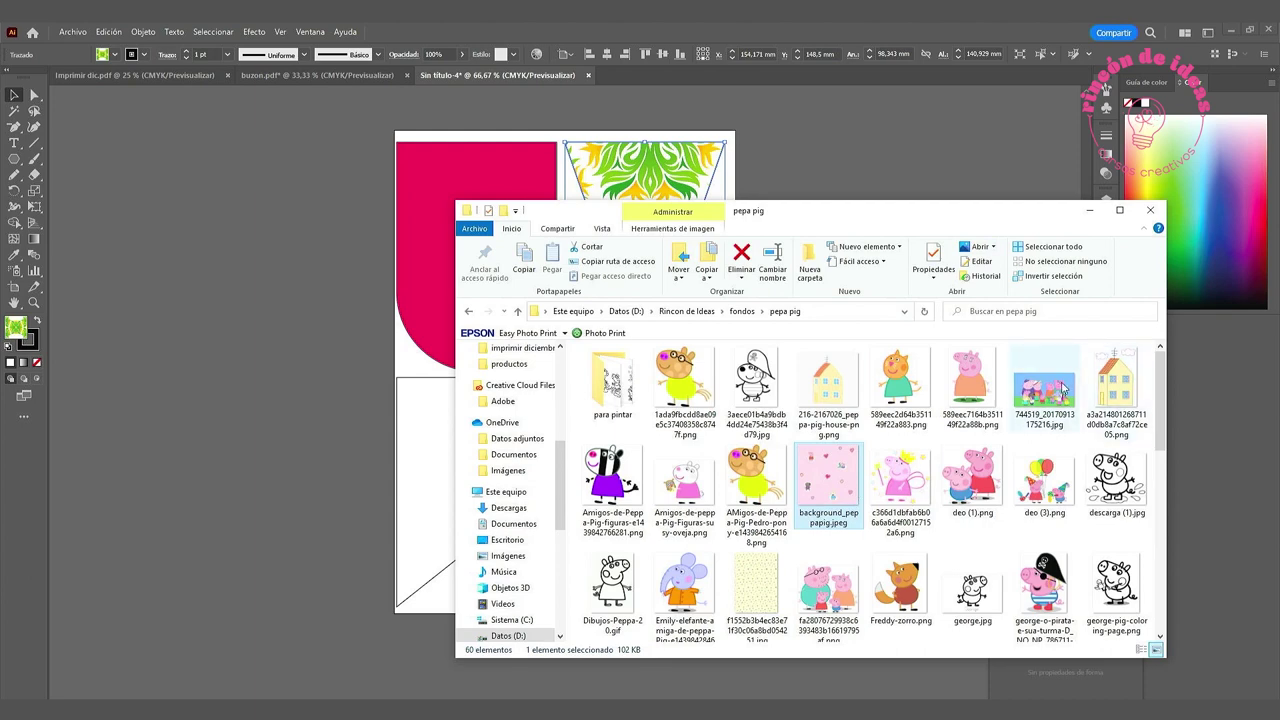
left_click_drag(1063, 388, 379, 452)
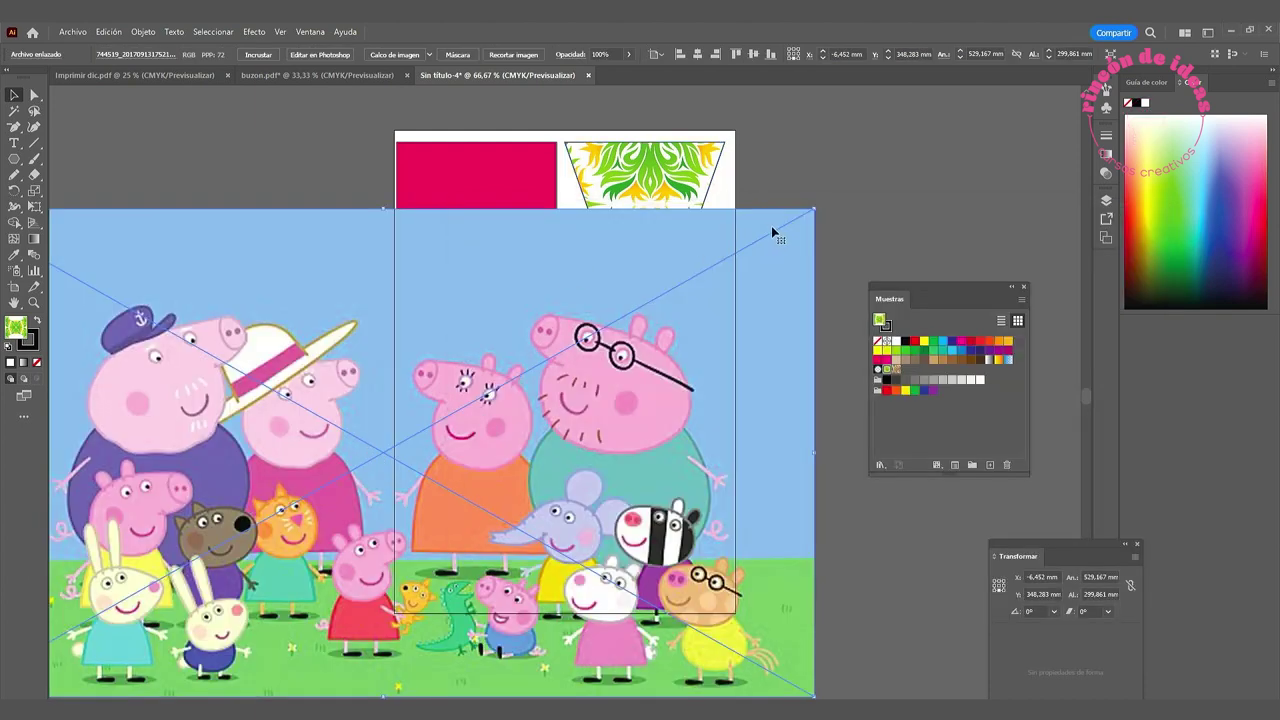
right_click(768, 228)
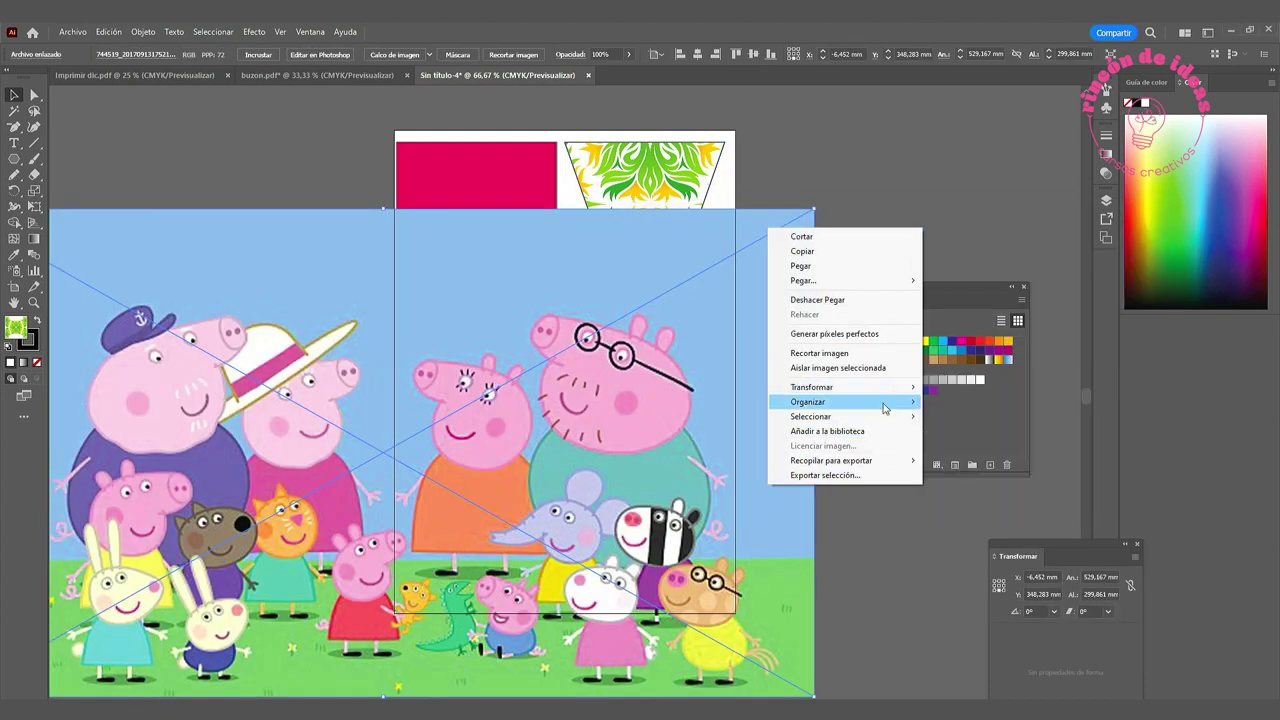
- Send the Peppa Pig image backward and make a clipping mask with the V-notched pennant
mouse_move(808, 401)
left_click(965, 445)
scroll(510, 555, "down", 3)
left_click(463, 345, "shift")
right_click(445, 305)
left_click(540, 483)
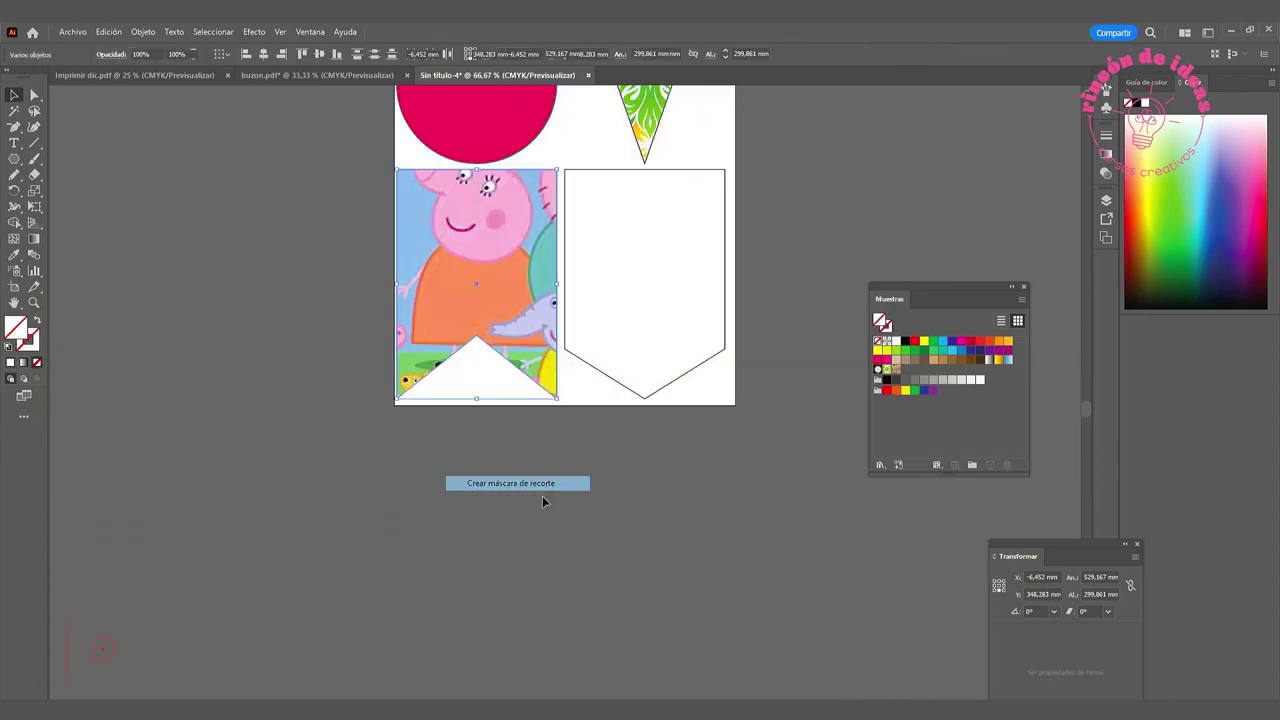
left_click(643, 508)
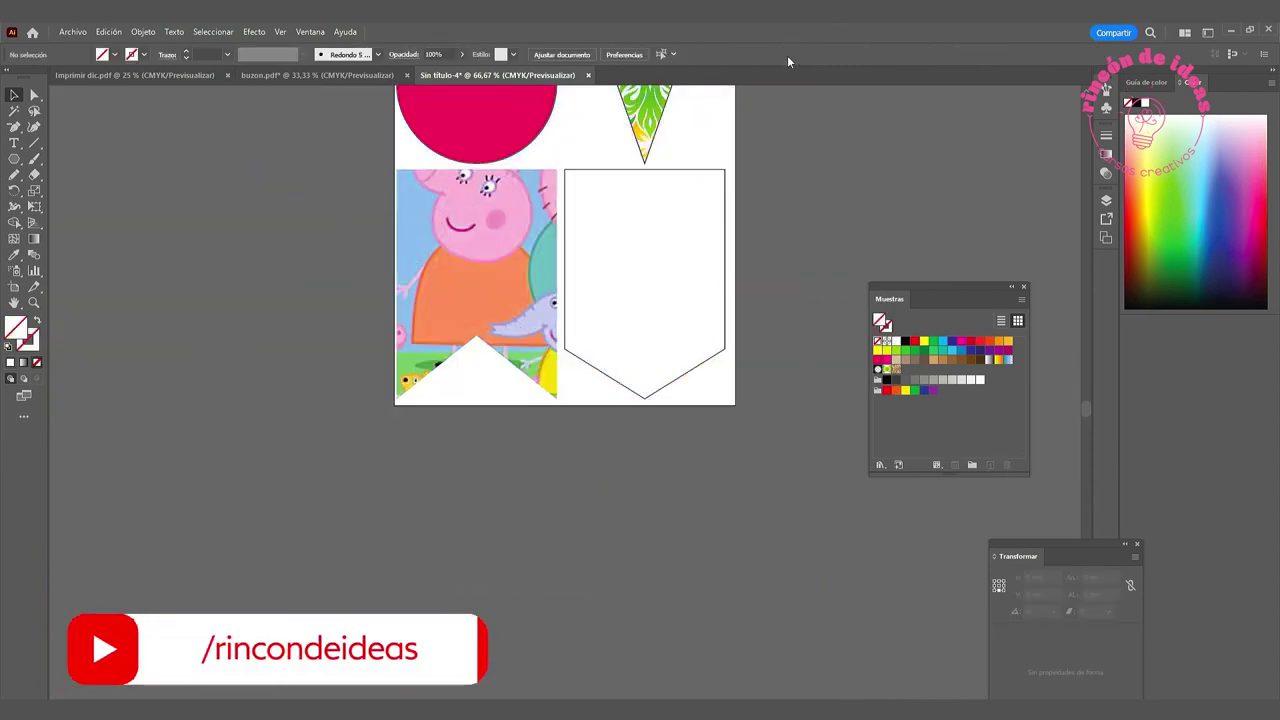
scroll(770, 160, "up", 2)
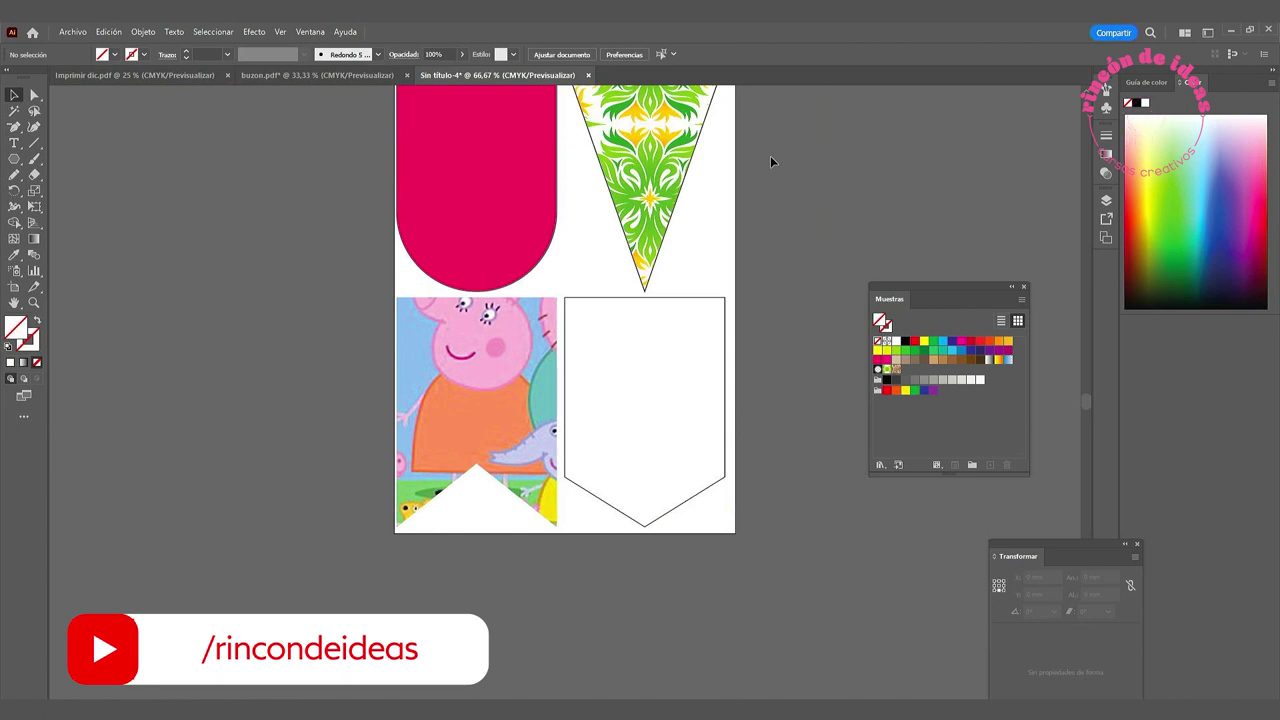